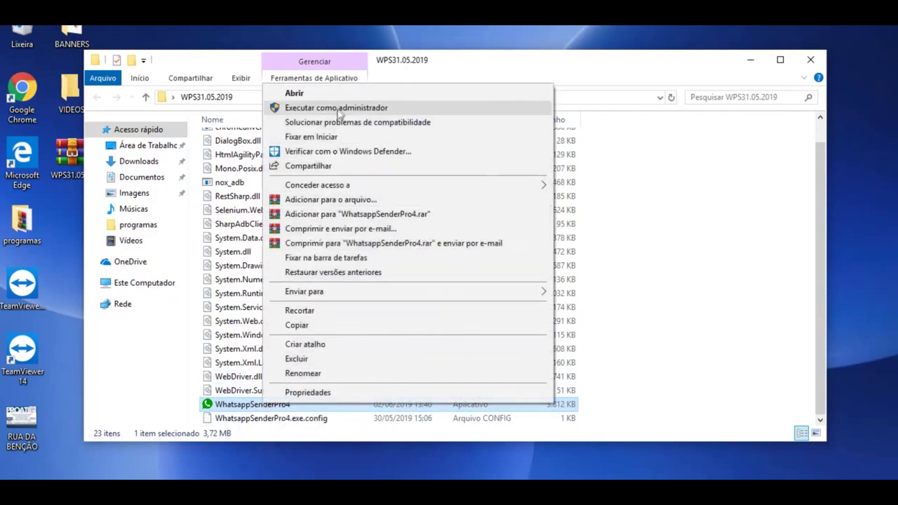
Step: Run WhatsappSenderPro as administrator from the WPS31.05.2019 folder
click(352, 112)
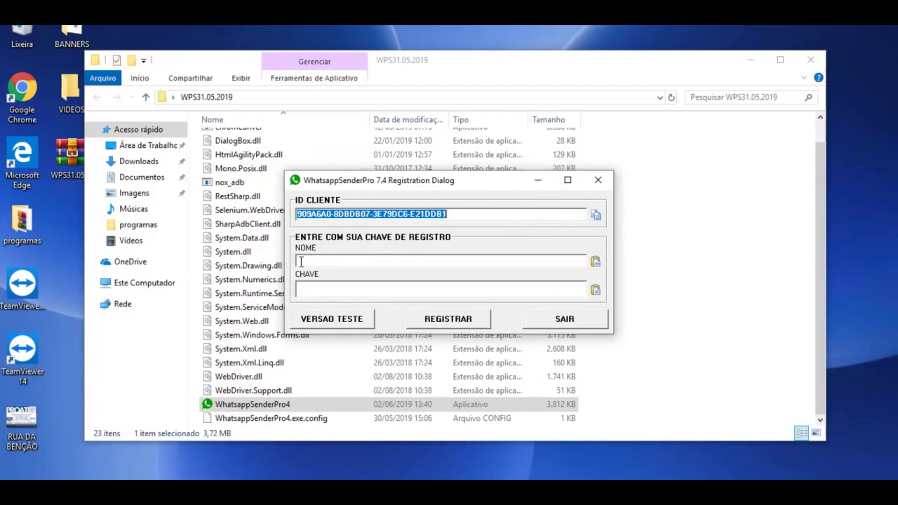
Step: Register with name 'cliente' and the pasted licence key, then minimize File Explorer
click(346, 264)
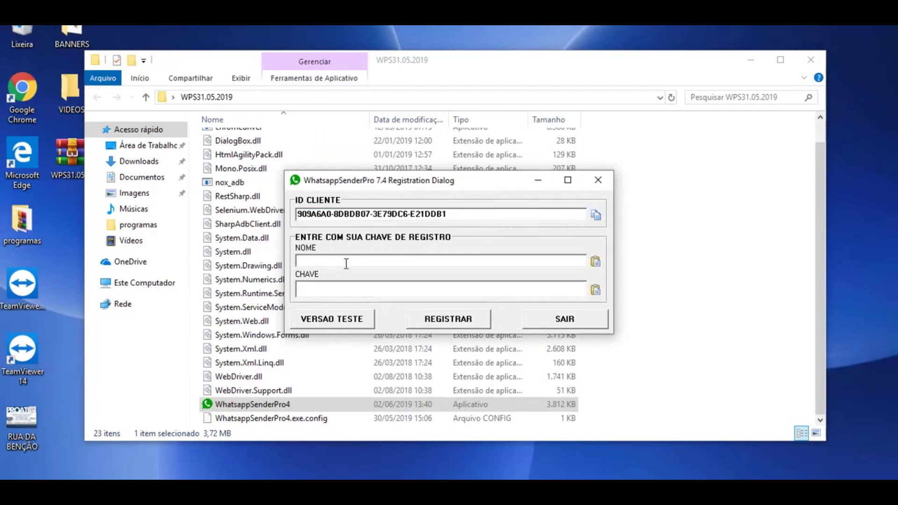
key(BackSpace)
key(BackSpace)
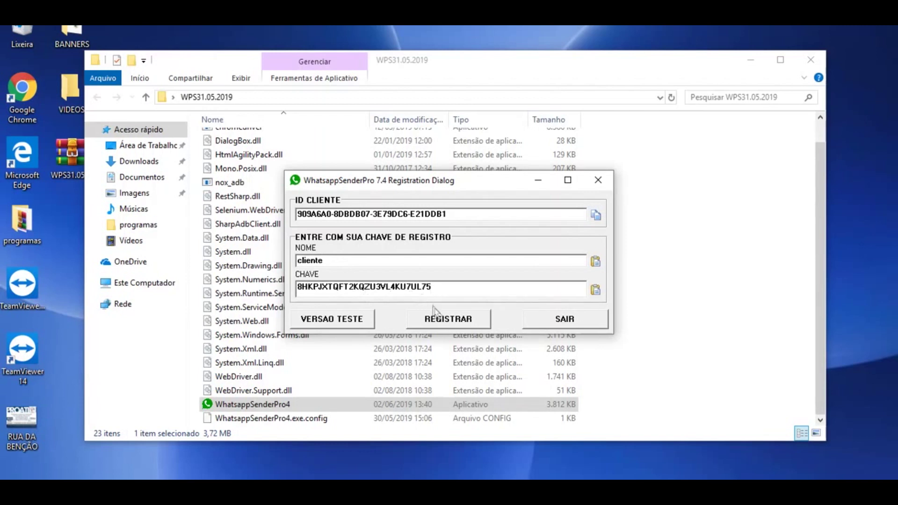
click(456, 320)
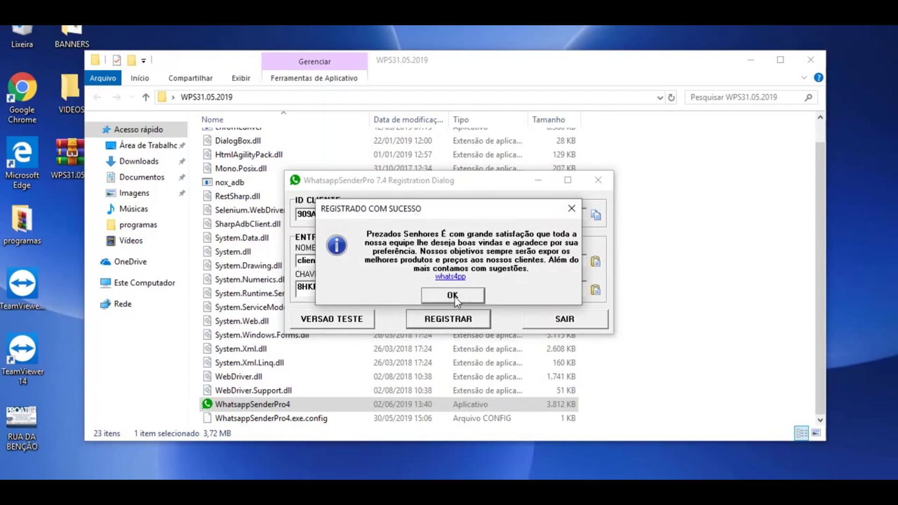
click(452, 296)
click(751, 60)
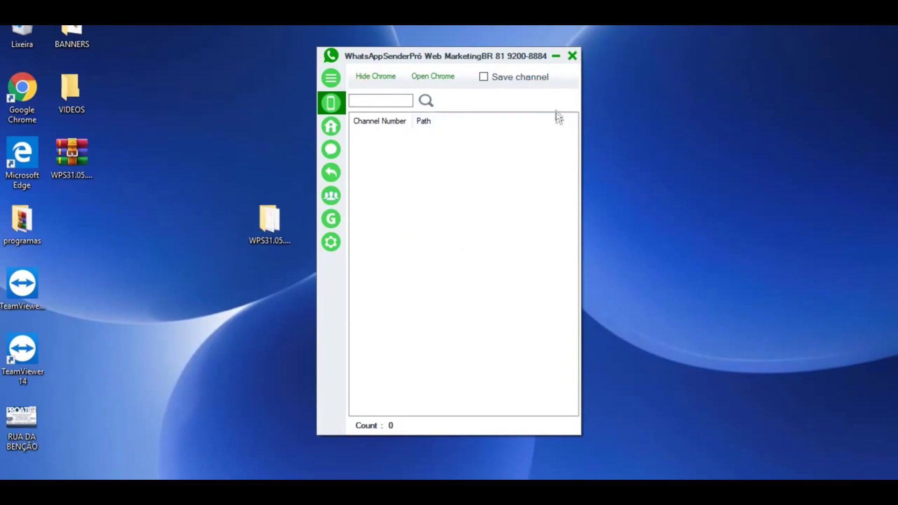
Step: Move the WhatsAppSenderPro window further left on the desktop
drag(461, 54, 337, 58)
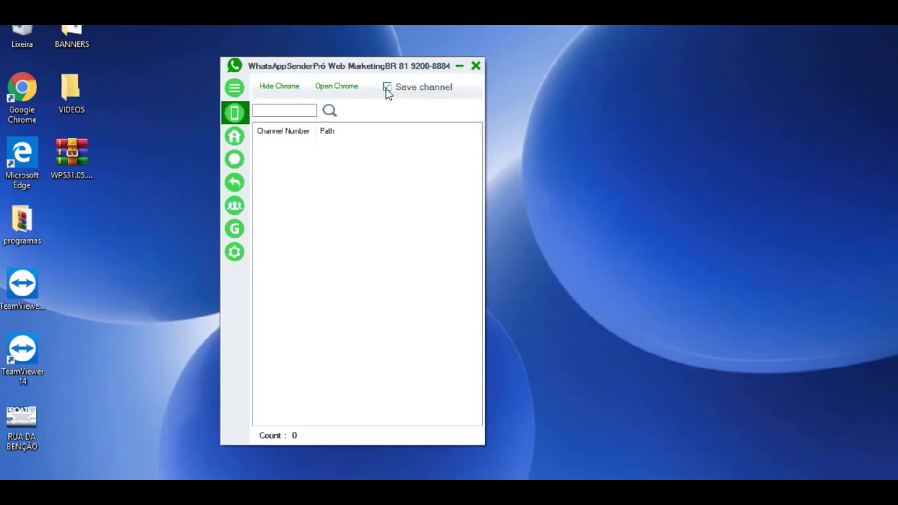
Step: Start a new Chrome channel and enter the account's phone number prefixed with country code 55
click(342, 93)
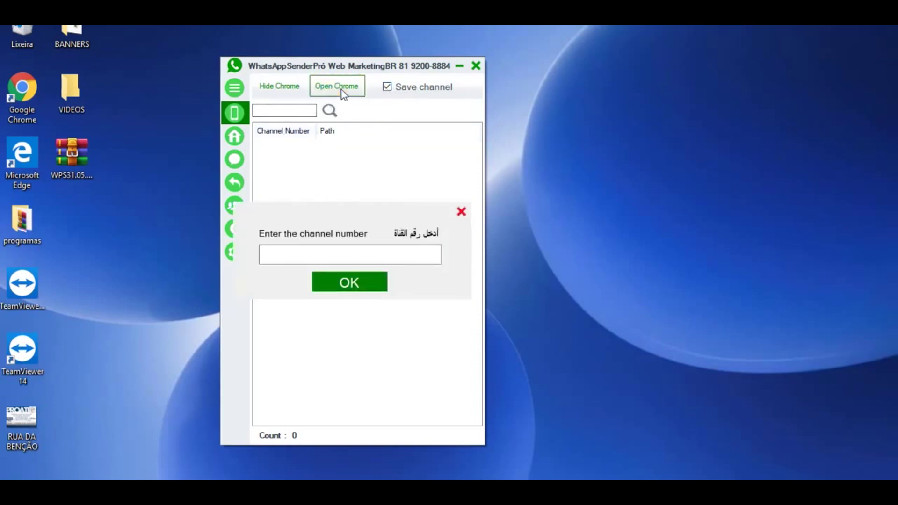
click(310, 253)
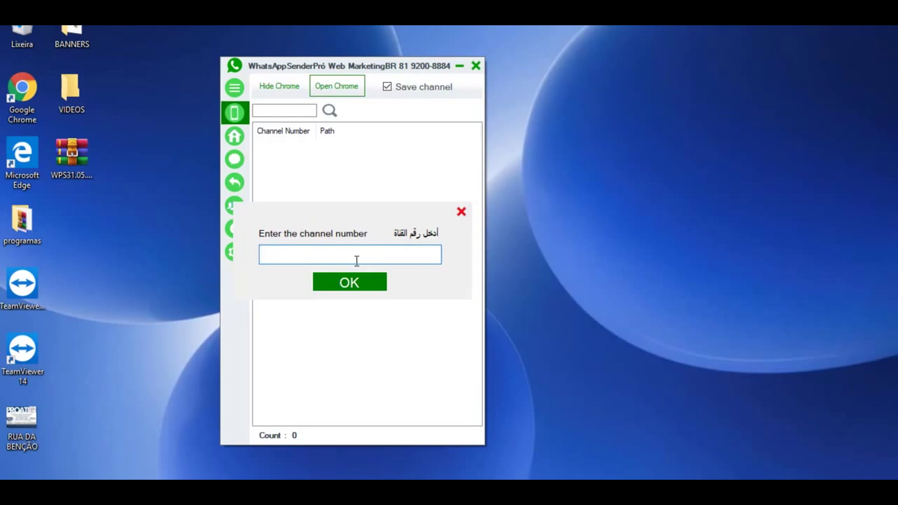
text(1)
key(BackSpace)
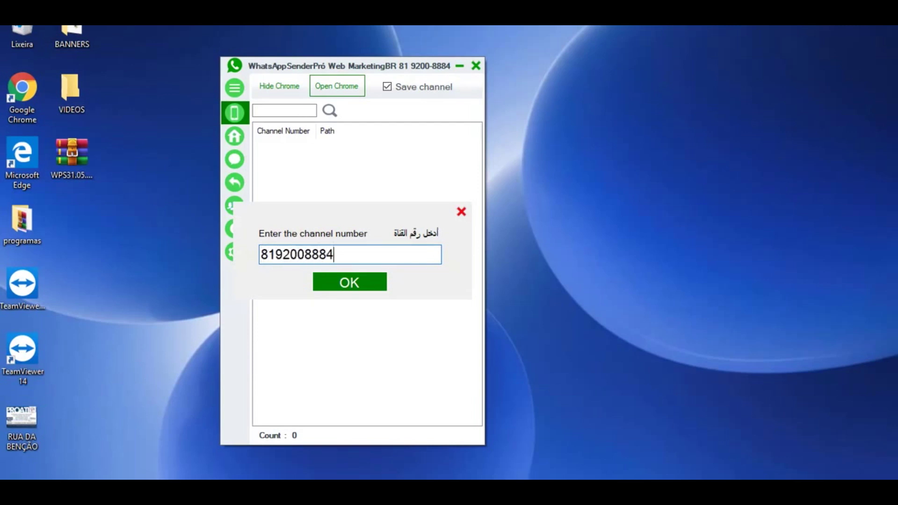
click(261, 254)
text(55)
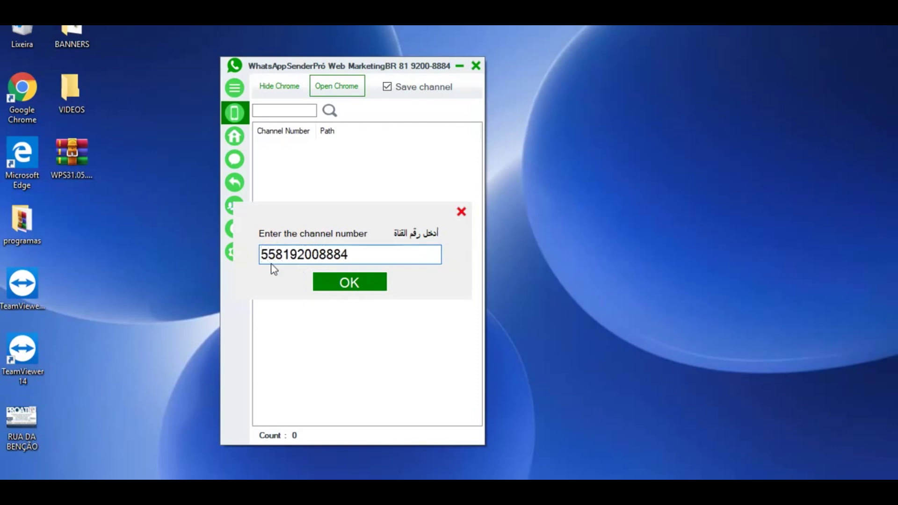
mouse_move(275, 256)
mouse_down()
mouse_move(349, 254)
mouse_move(293, 255)
mouse_up()
click(291, 255)
Step: Confirm the channel to launch WhatsApp Web, keep Chrome hidden, and open Settings
click(349, 283)
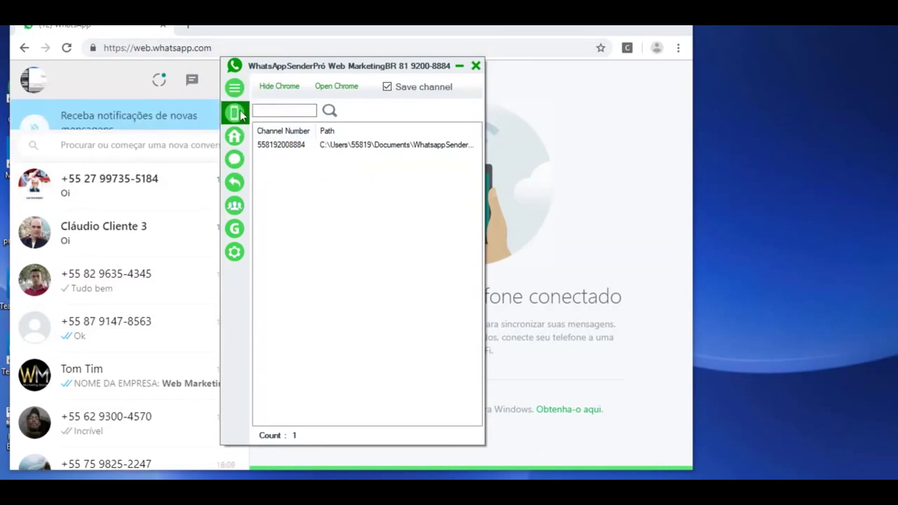
click(279, 89)
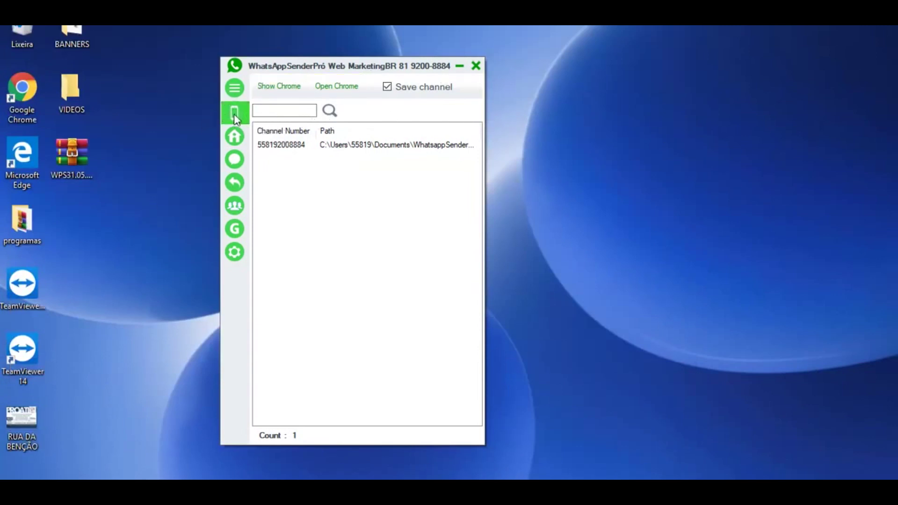
click(277, 87)
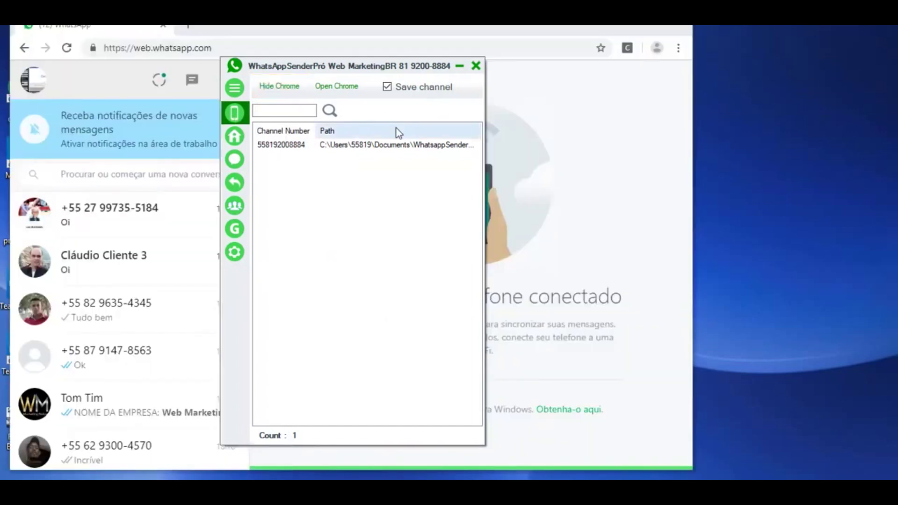
click(281, 90)
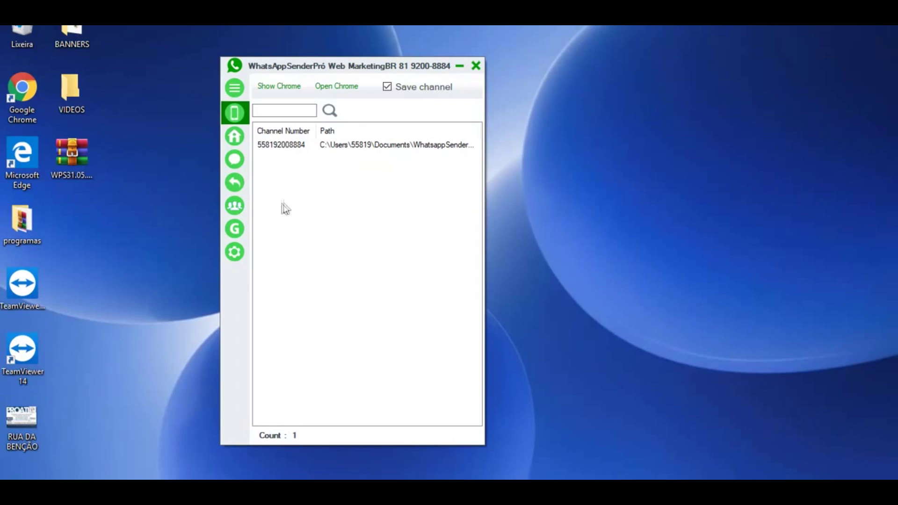
click(234, 252)
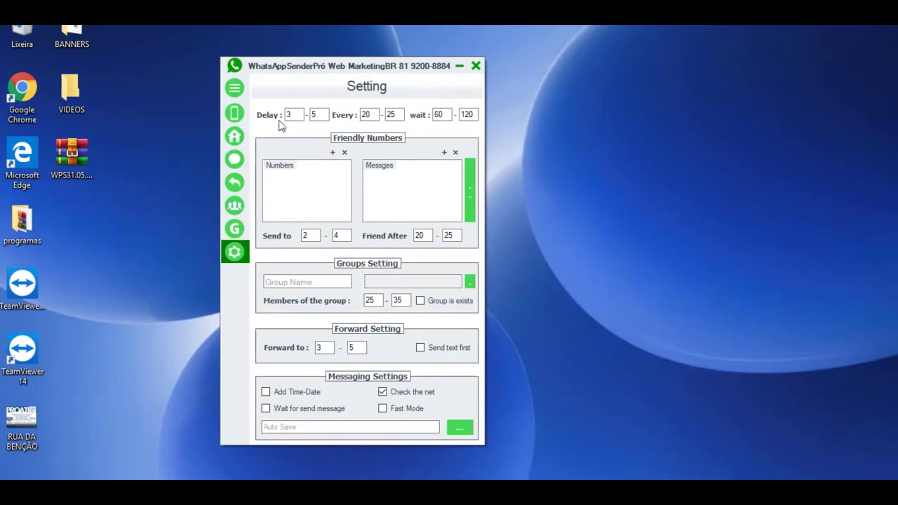
Step: Raise the upper Delay value from 5 to 8, keeping Every at 20–25
click(294, 115)
text(8)
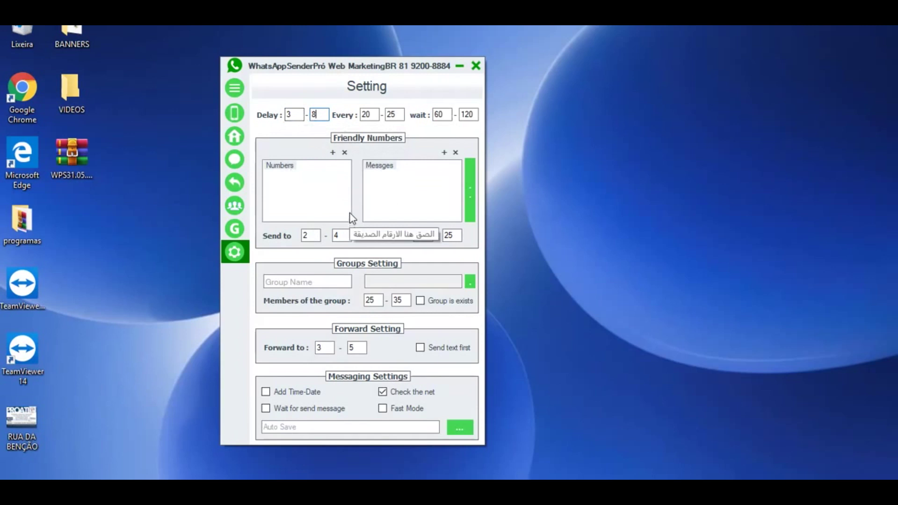
click(293, 115)
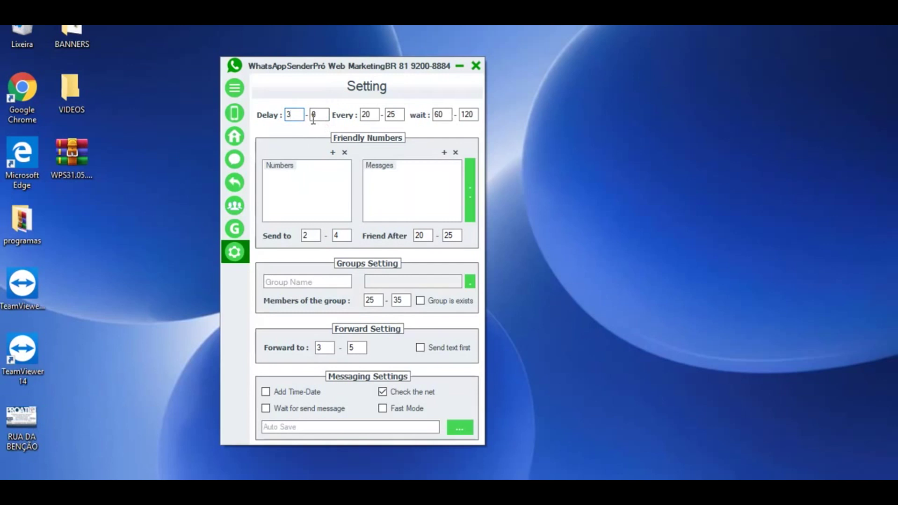
click(375, 115)
click(374, 114)
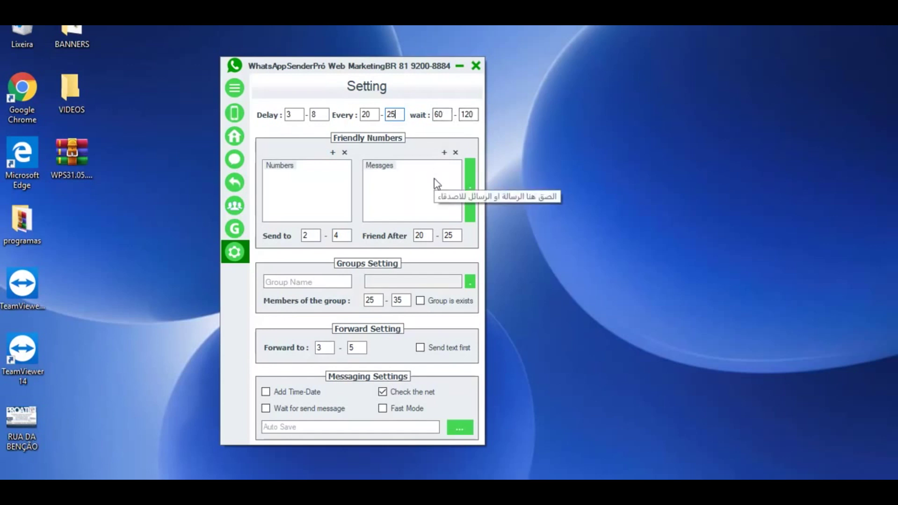
Step: Turn on Add Time-Date and Wait for send message, leaving wait at 60–120
double_click(440, 114)
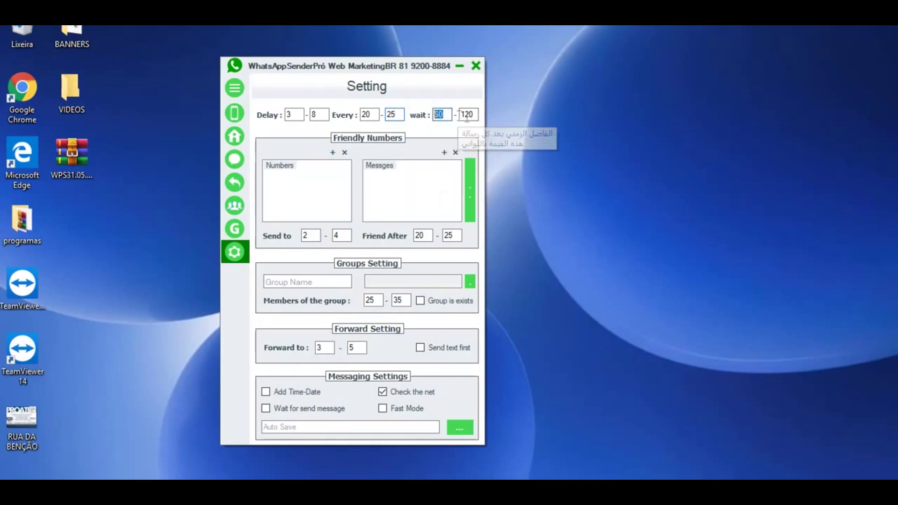
drag(476, 114, 468, 114)
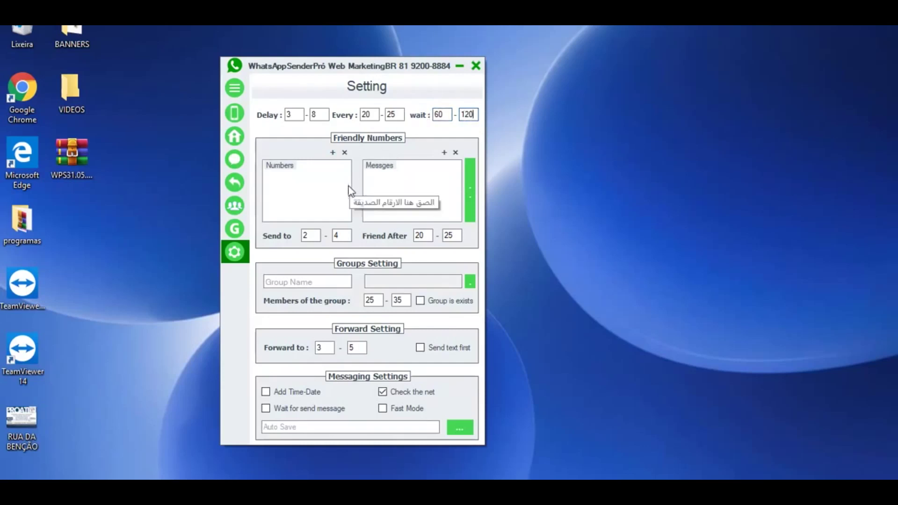
mouse_move(385, 238)
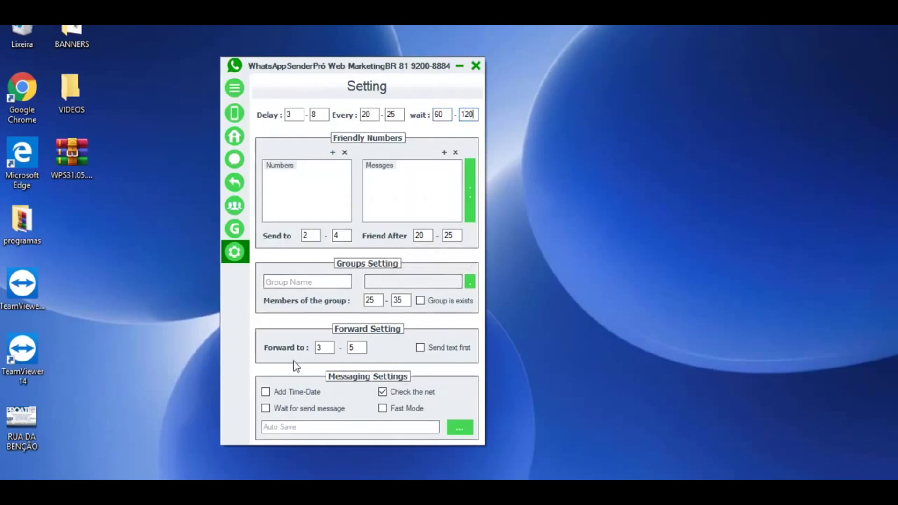
mouse_move(338, 397)
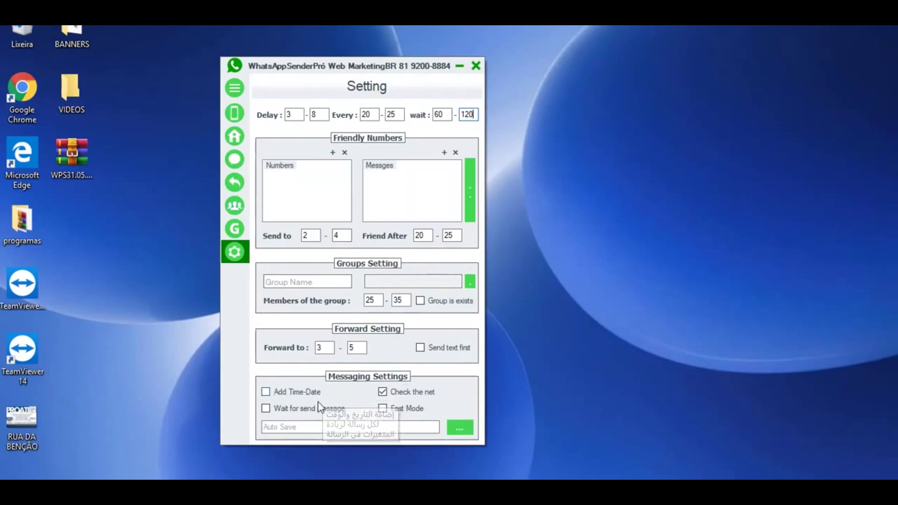
click(266, 392)
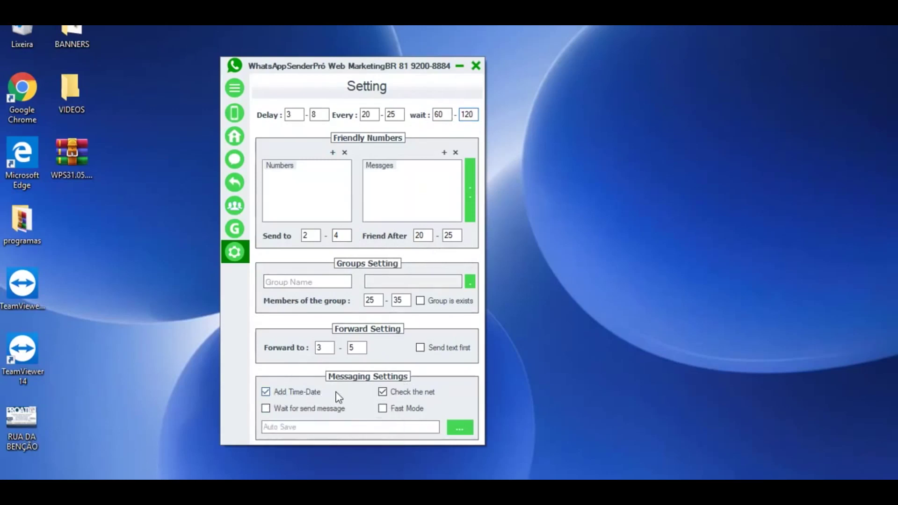
mouse_move(333, 413)
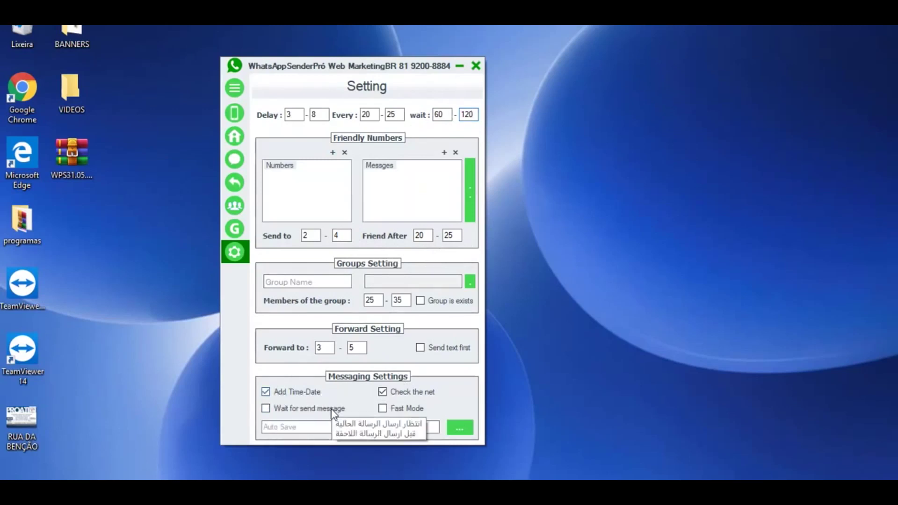
click(267, 409)
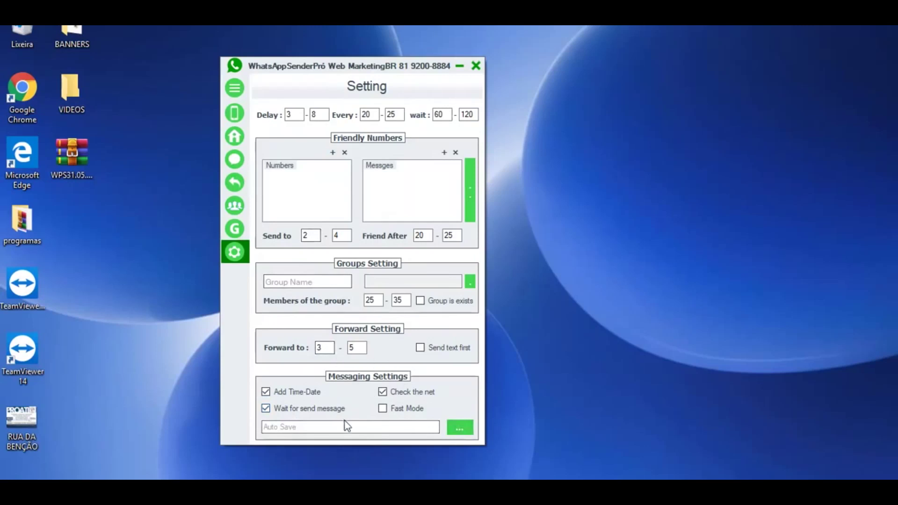
Step: Set the Desktop as the auto-save folder and switch to the Groups page
click(463, 429)
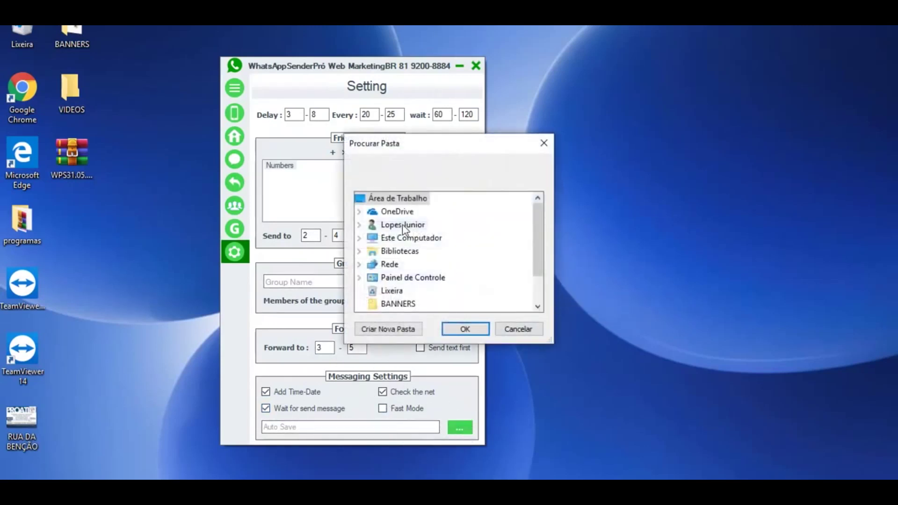
drag(538, 255, 537, 270)
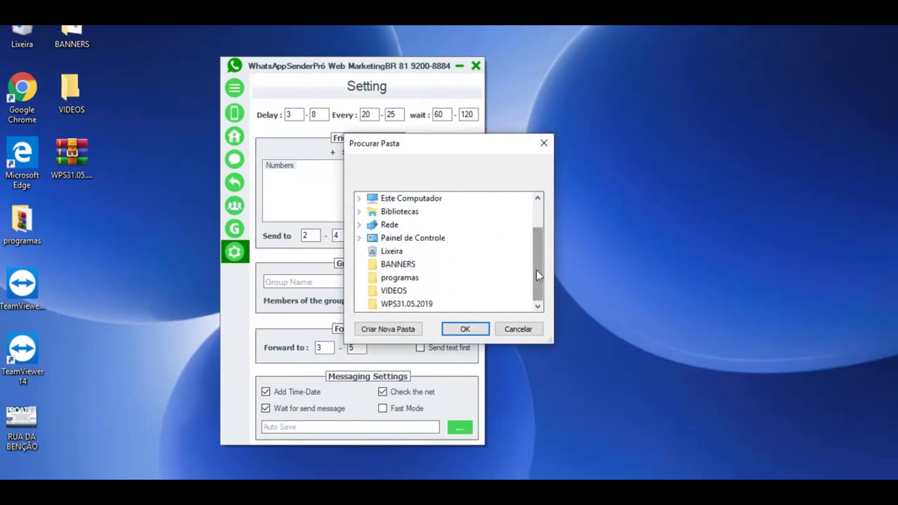
drag(537, 270, 535, 225)
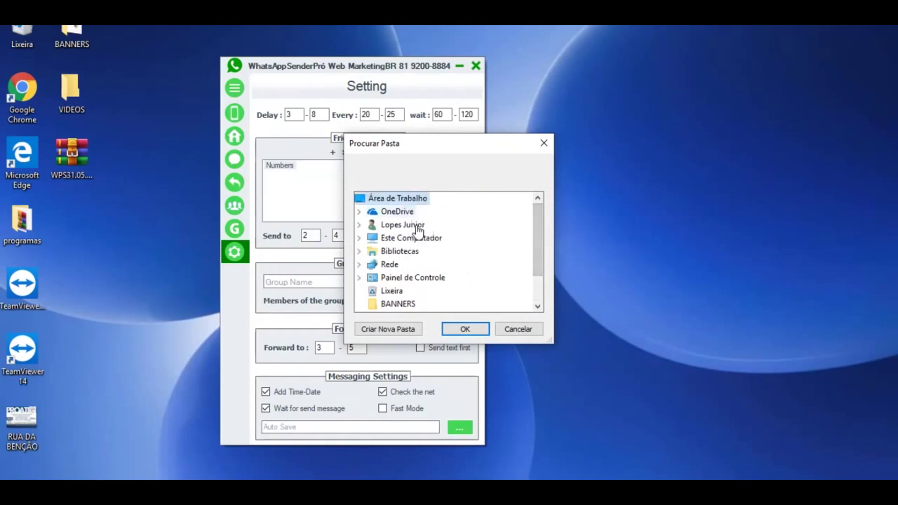
click(466, 330)
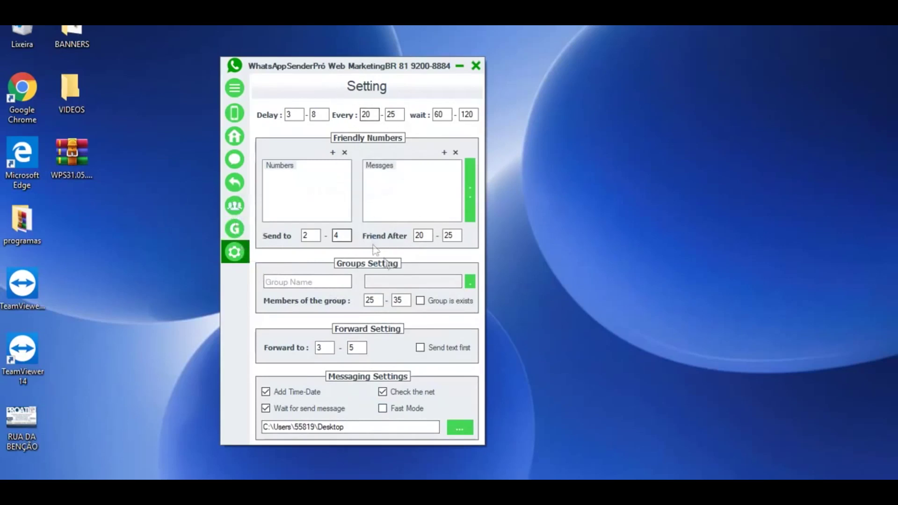
click(235, 210)
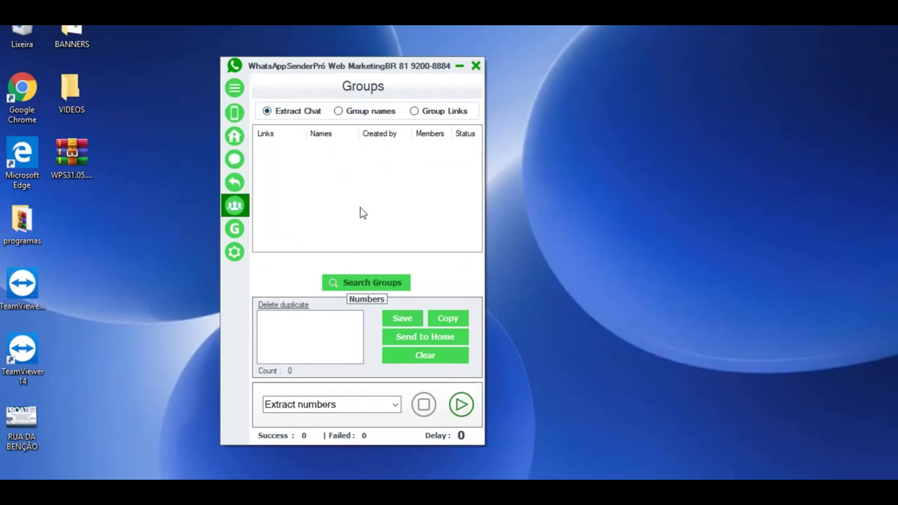
Step: Start extracting chat numbers and make the WhatsApp Web browser visible
click(462, 405)
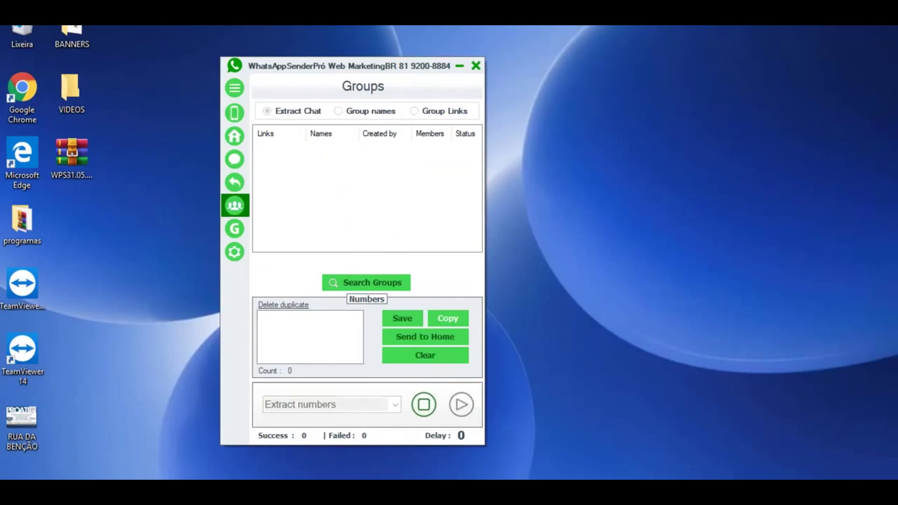
click(235, 114)
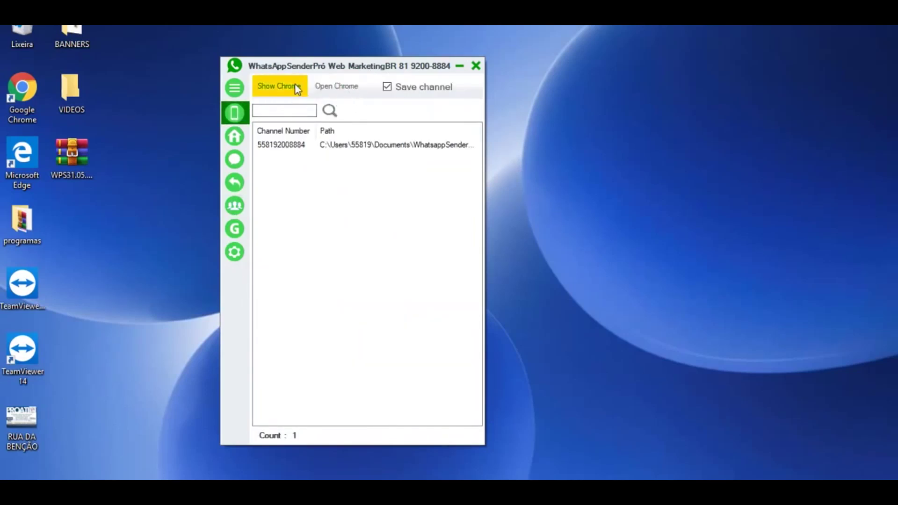
click(282, 87)
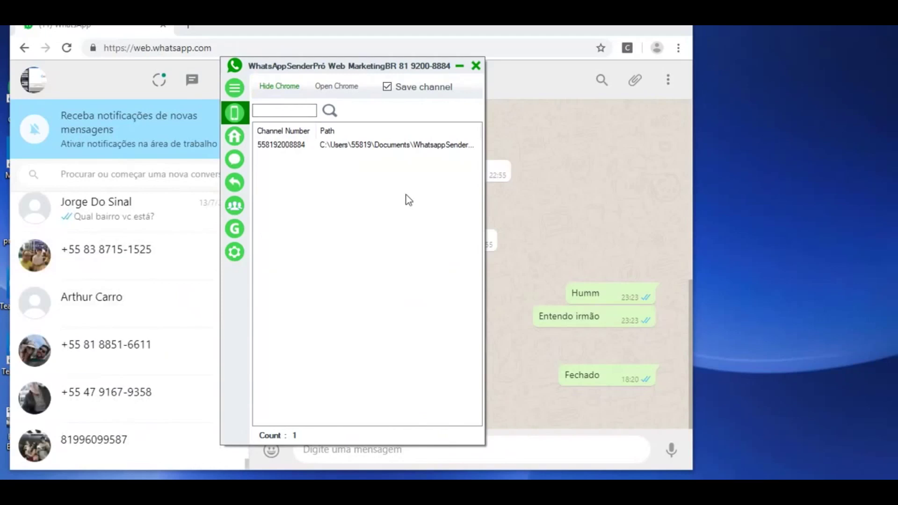
click(285, 94)
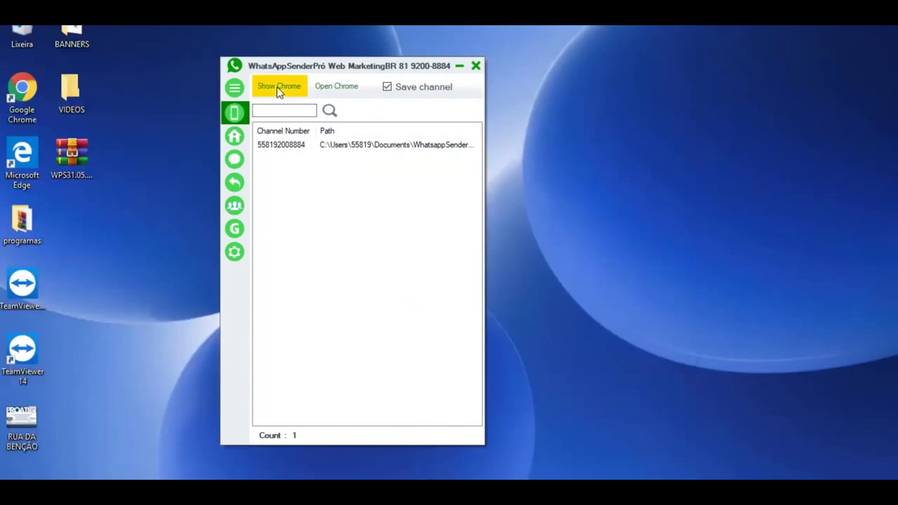
click(281, 91)
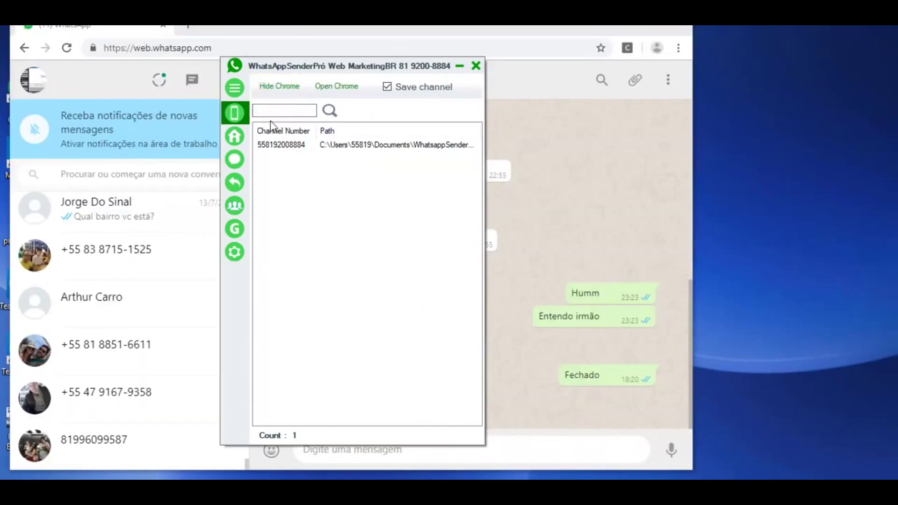
Step: Scroll through the 56 extracted numbers on the Groups page, then clear the list
click(234, 206)
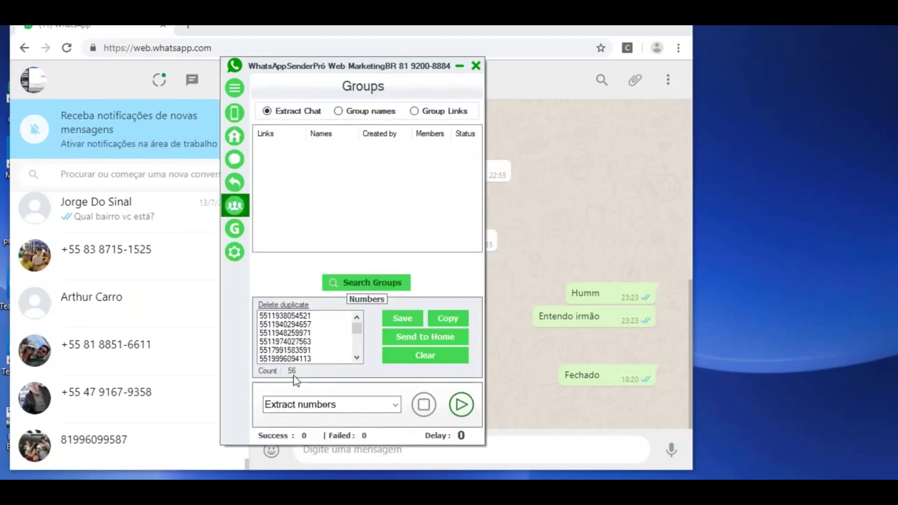
click(358, 359)
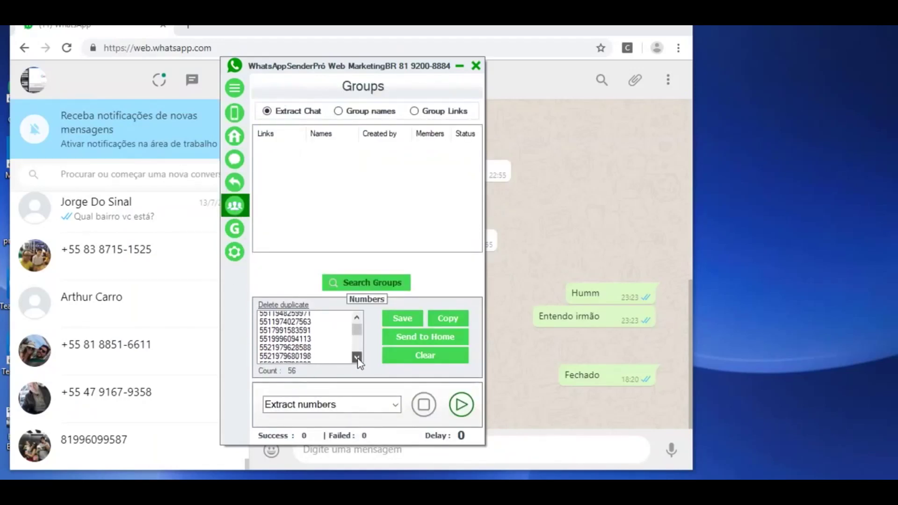
drag(358, 359, 358, 354)
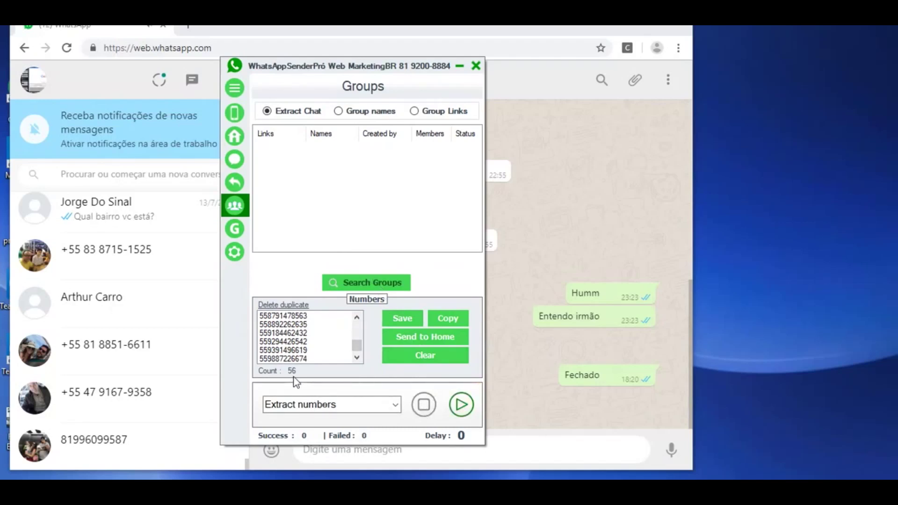
click(415, 359)
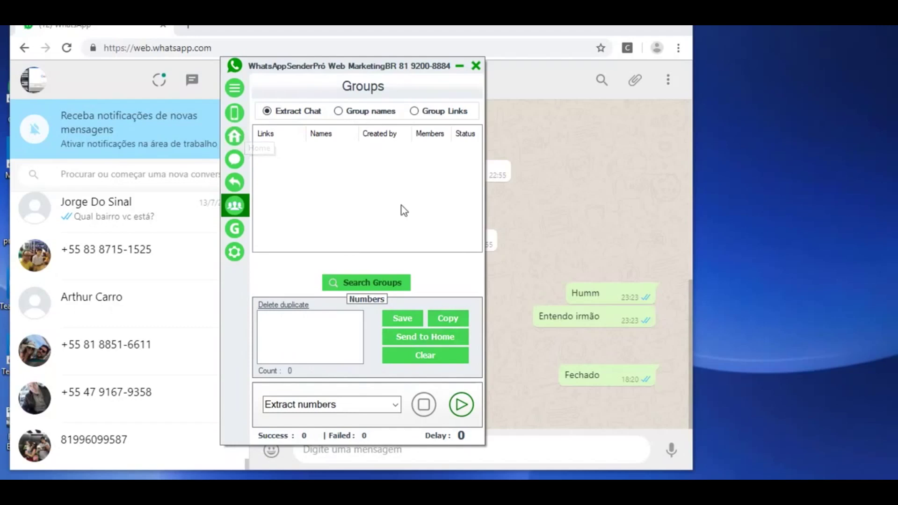
Step: Try Group names, then set the source to Group Links for member number extraction
click(338, 112)
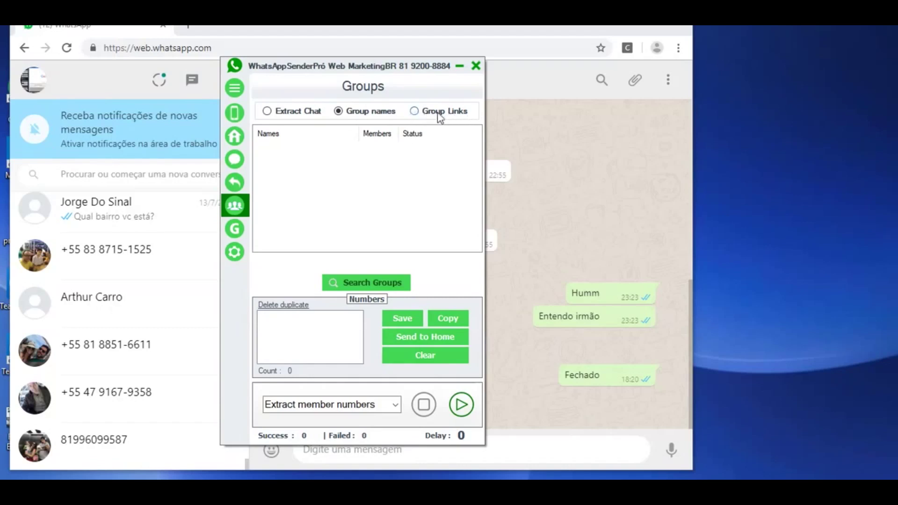
click(414, 111)
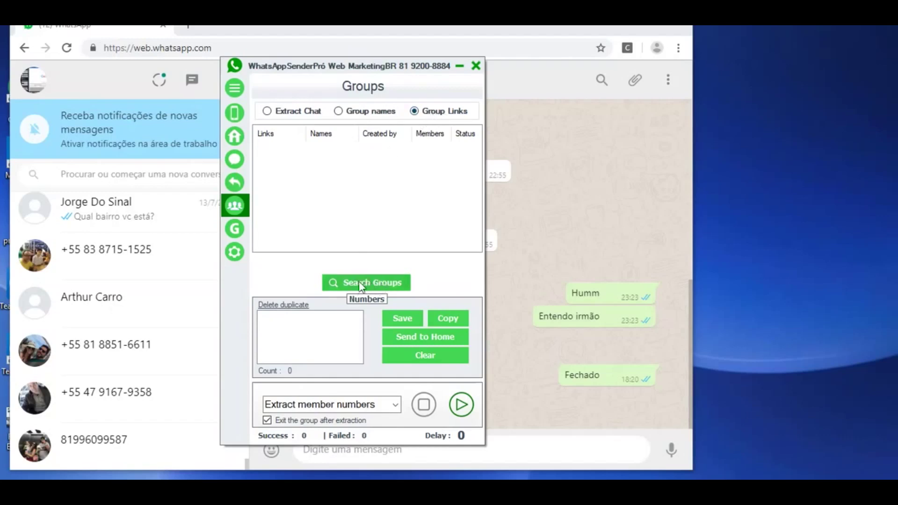
Step: Open Search Groups, set the Search in source to twitter and enter 'vendas online'
click(380, 285)
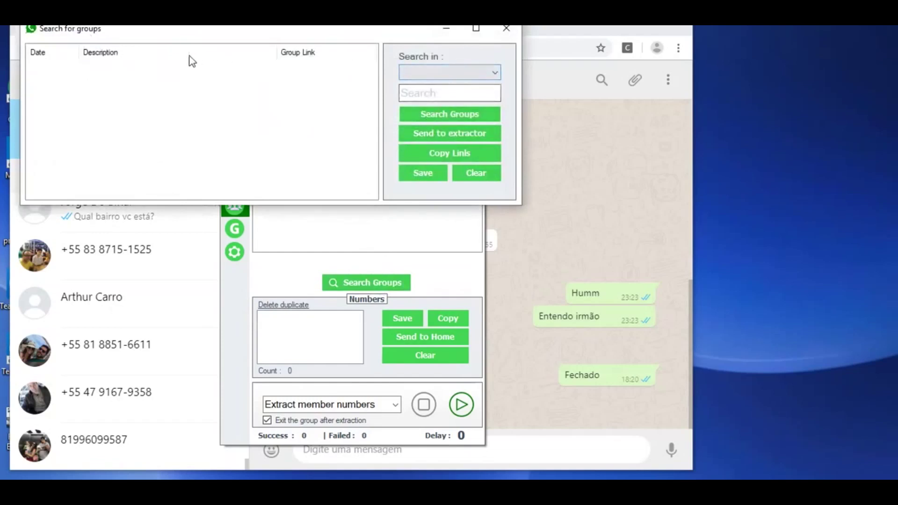
click(497, 74)
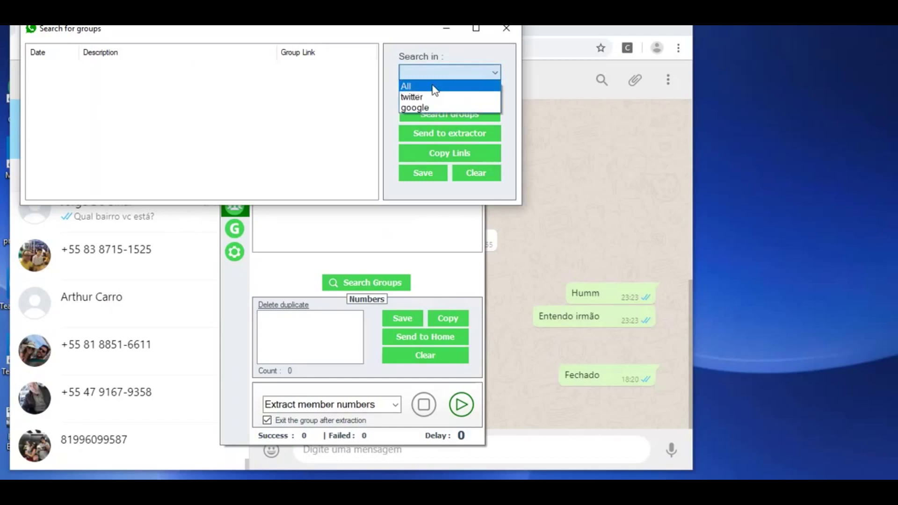
click(431, 108)
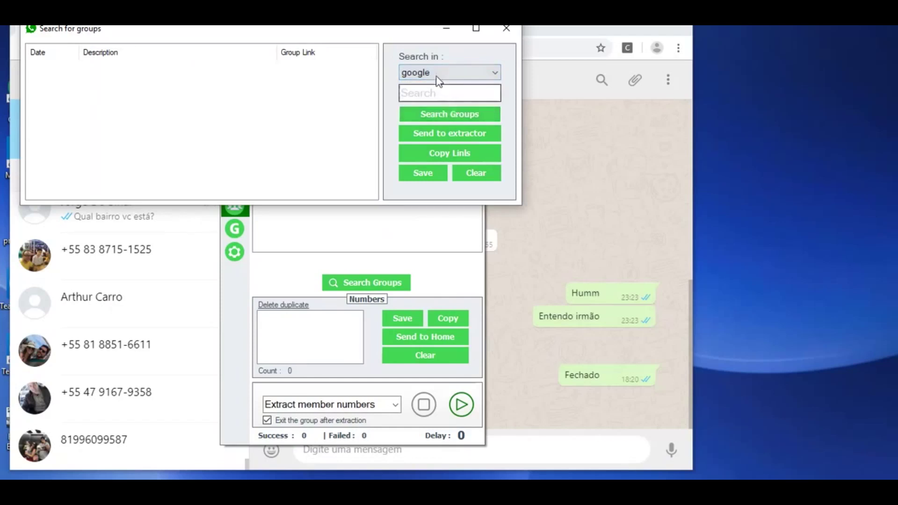
click(496, 75)
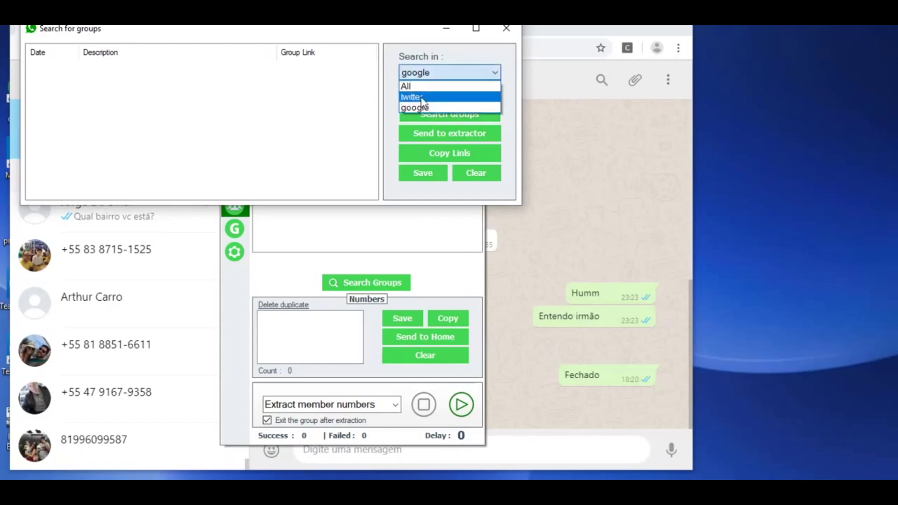
click(422, 96)
click(496, 73)
click(445, 77)
click(445, 94)
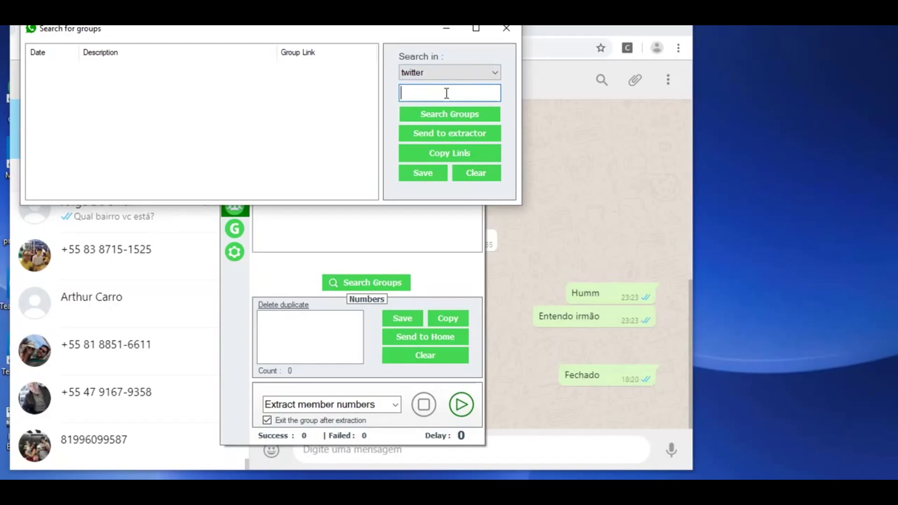
text(vendas online)
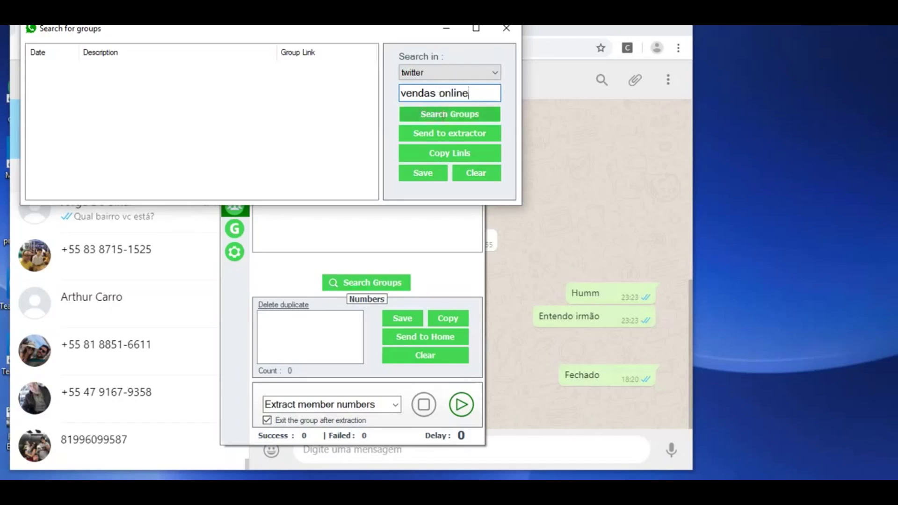
Step: Run the twitter search, send the 19 found group links to the extractor, and close it
click(450, 113)
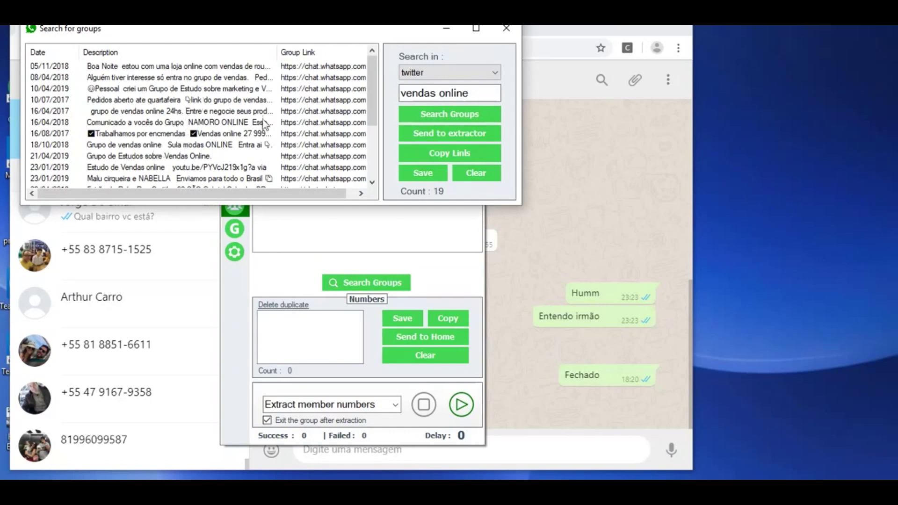
drag(374, 91, 373, 146)
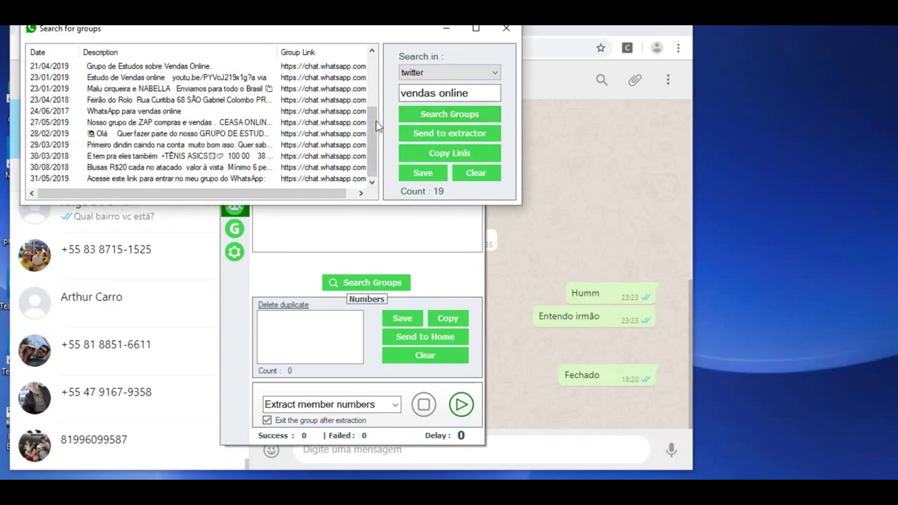
scroll(377, 124, up, 3)
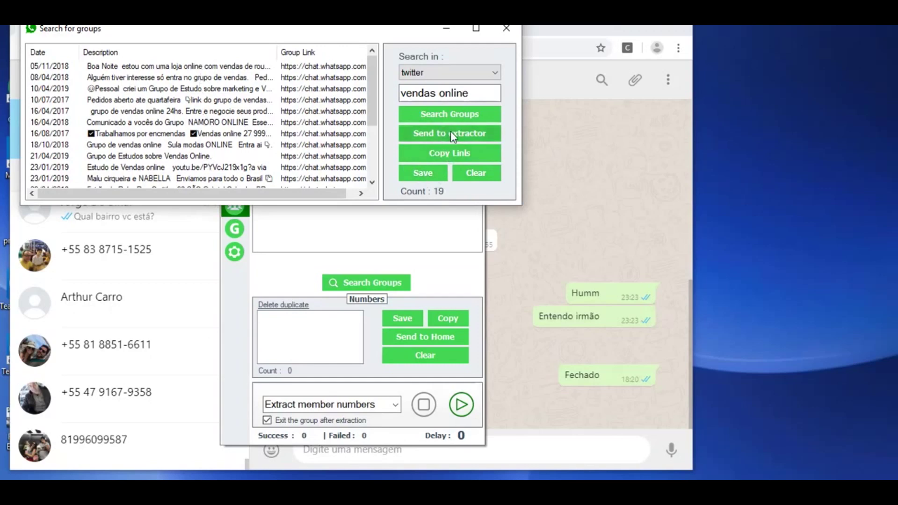
click(463, 136)
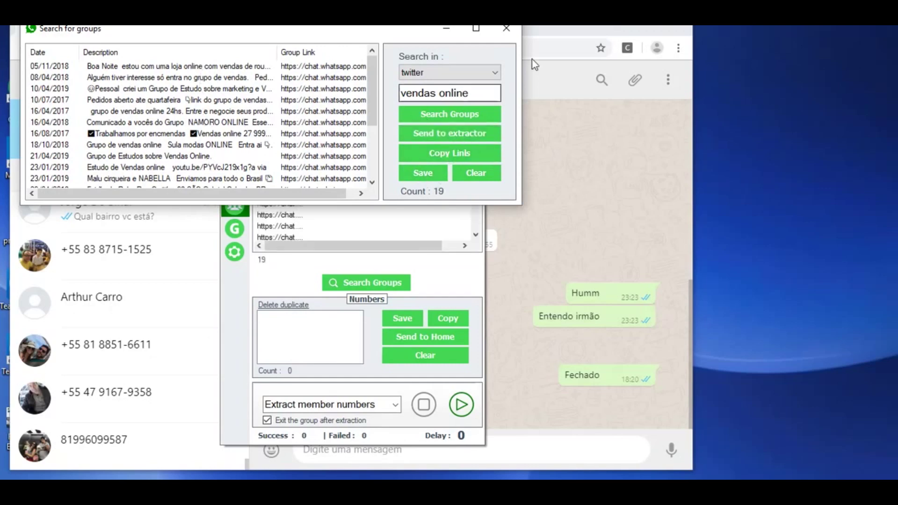
click(506, 31)
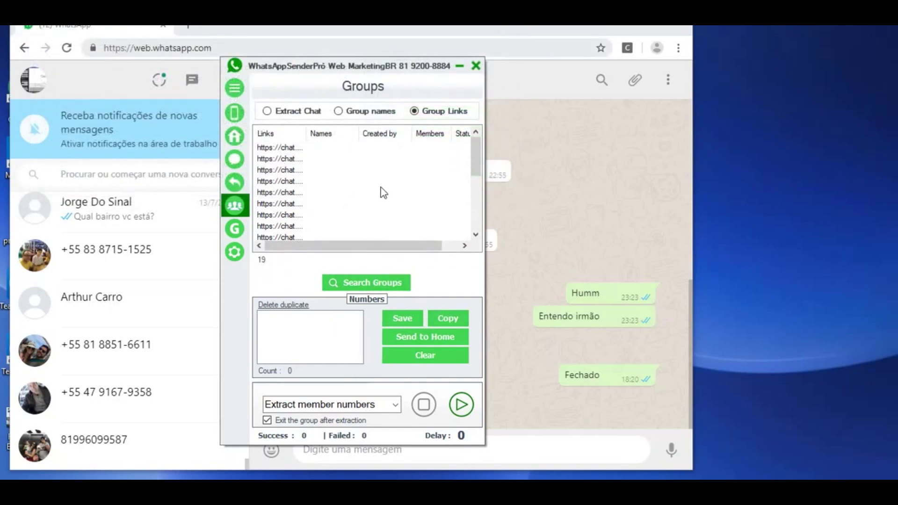
Step: Keep mode on Extract member numbers, widen the Links column, and move the window left
click(395, 405)
click(397, 404)
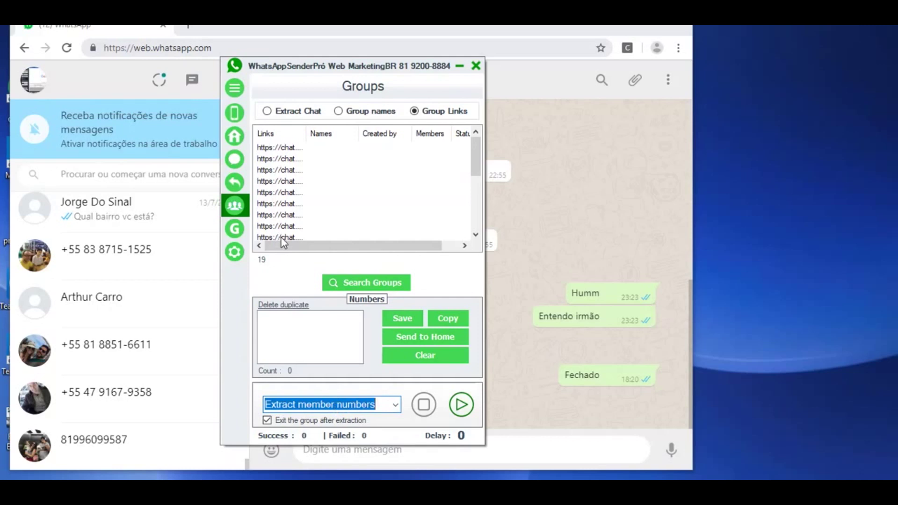
click(397, 404)
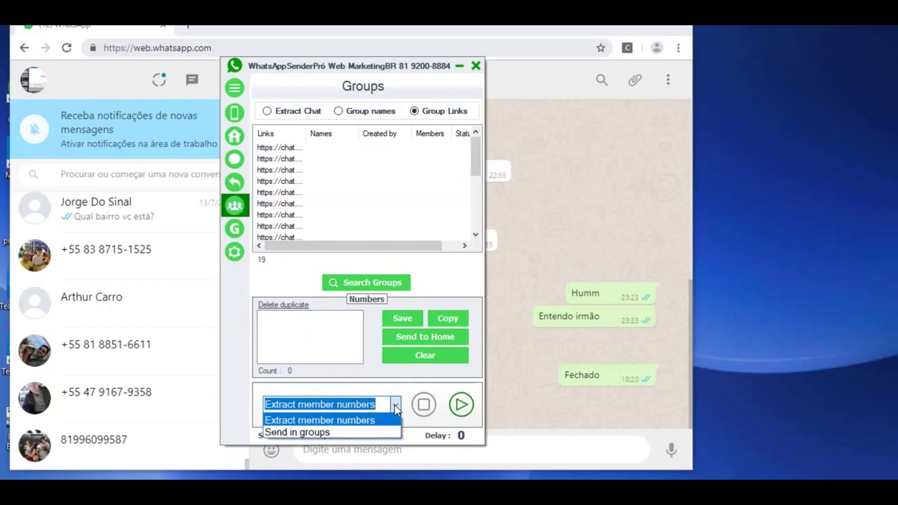
click(372, 335)
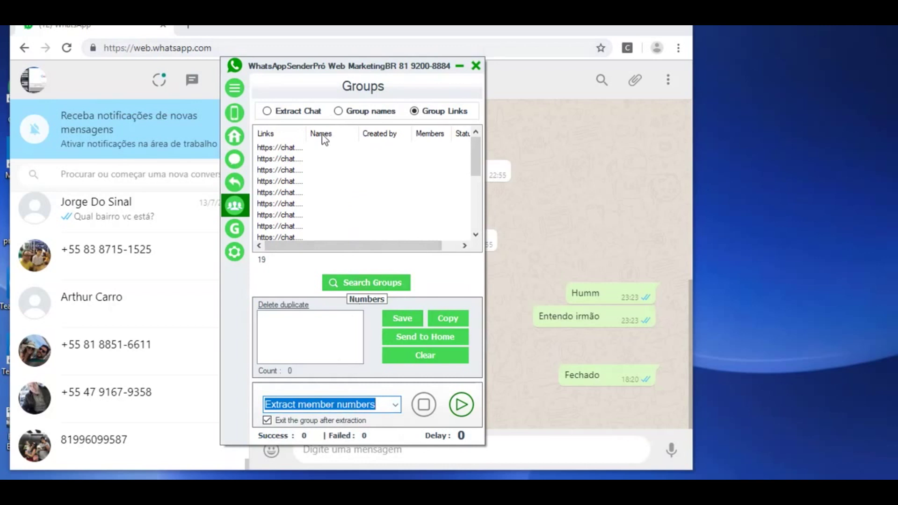
drag(307, 132, 356, 134)
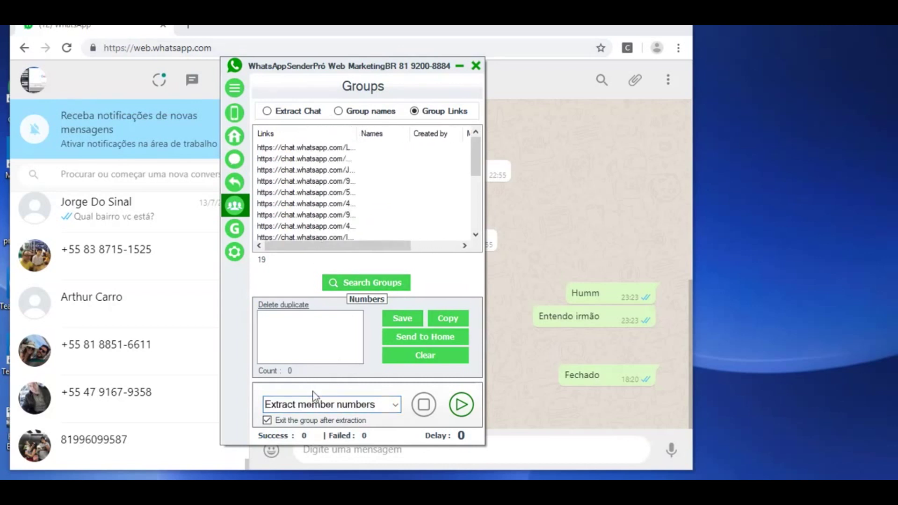
drag(382, 80, 173, 55)
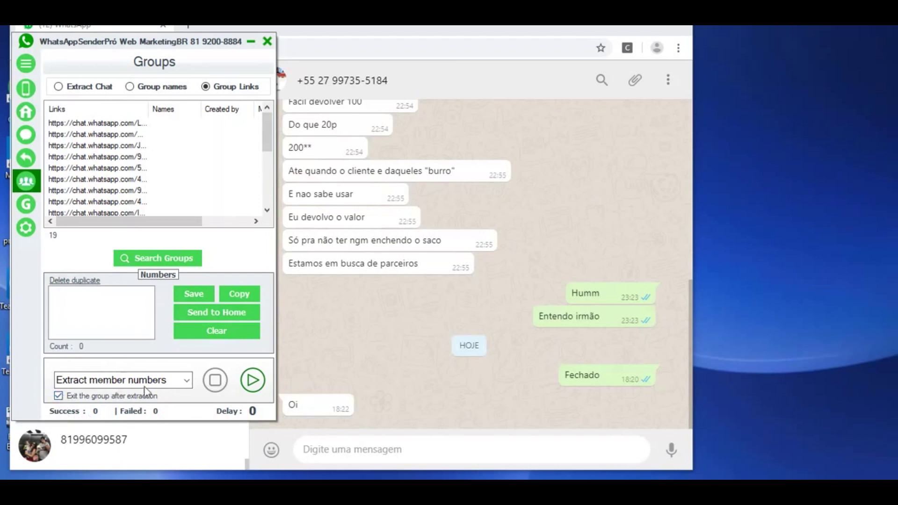
Step: Start member-number extraction and arrange the sender and WhatsApp Chrome windows side by side
click(253, 381)
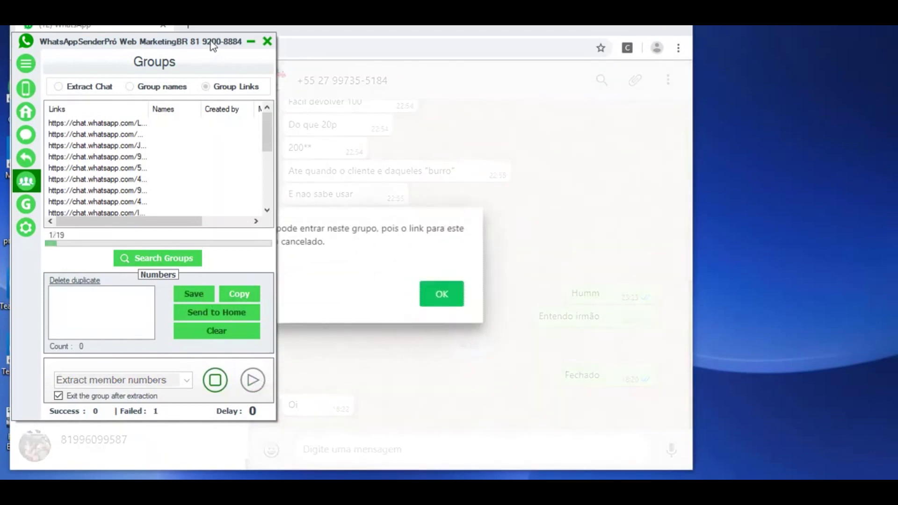
drag(180, 36, 119, 42)
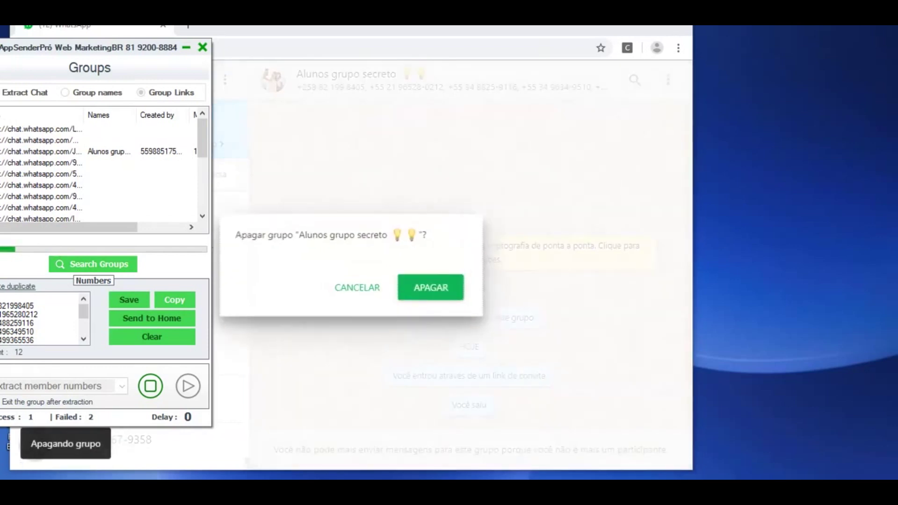
drag(284, 39, 418, 39)
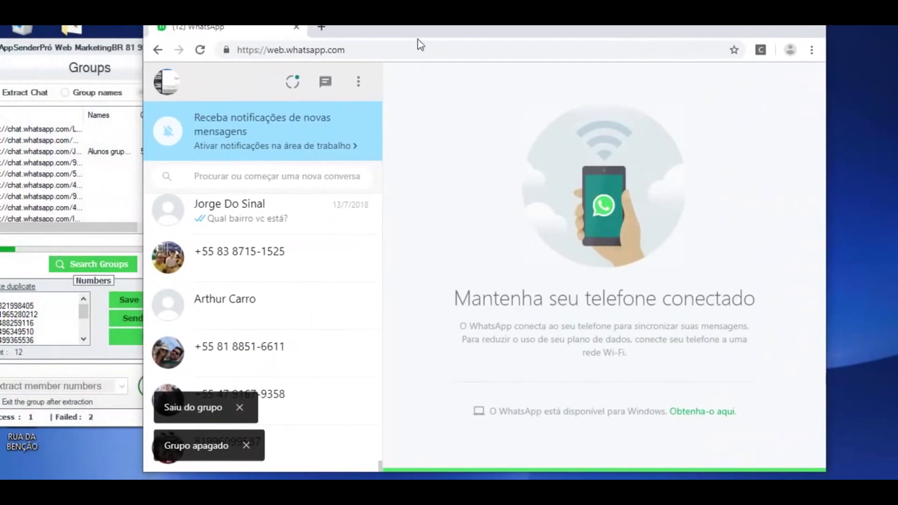
click(125, 70)
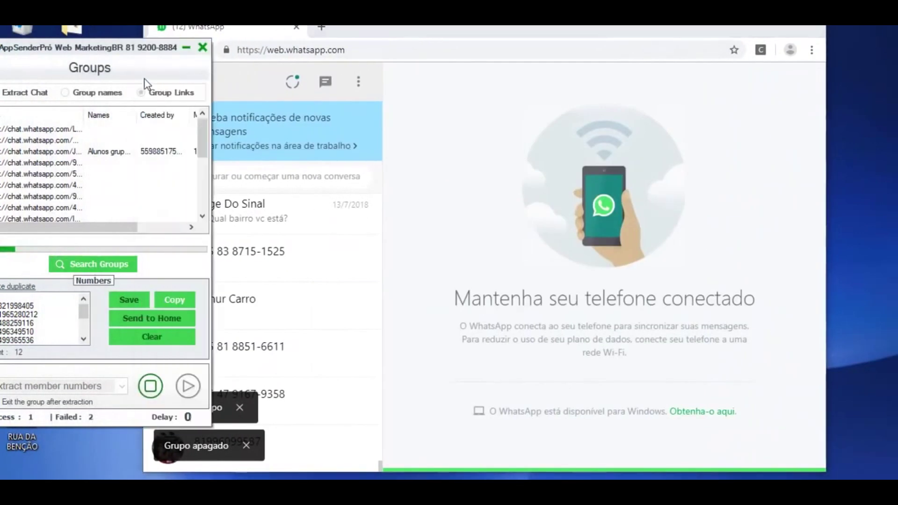
drag(113, 47, 222, 58)
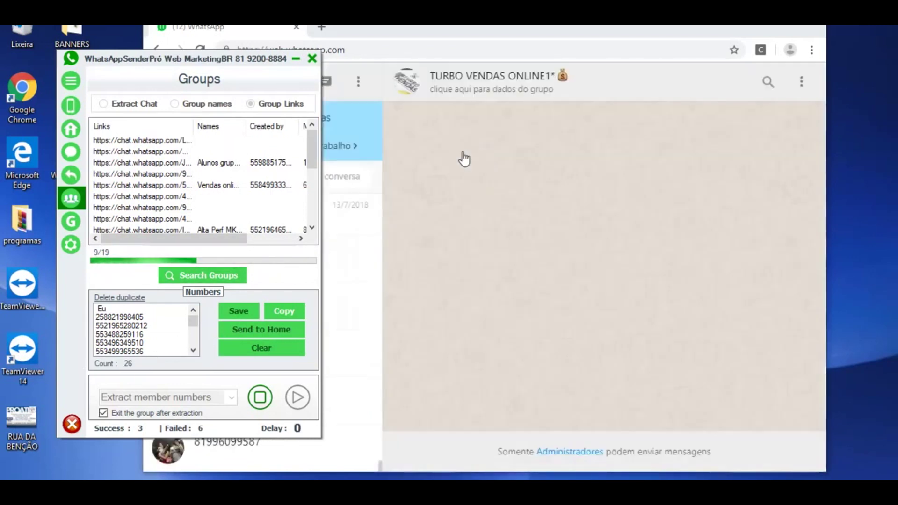
Step: Leave the current WhatsApp group, stop extraction at 14 of 19, and delete duplicates, leaving 322
click(801, 81)
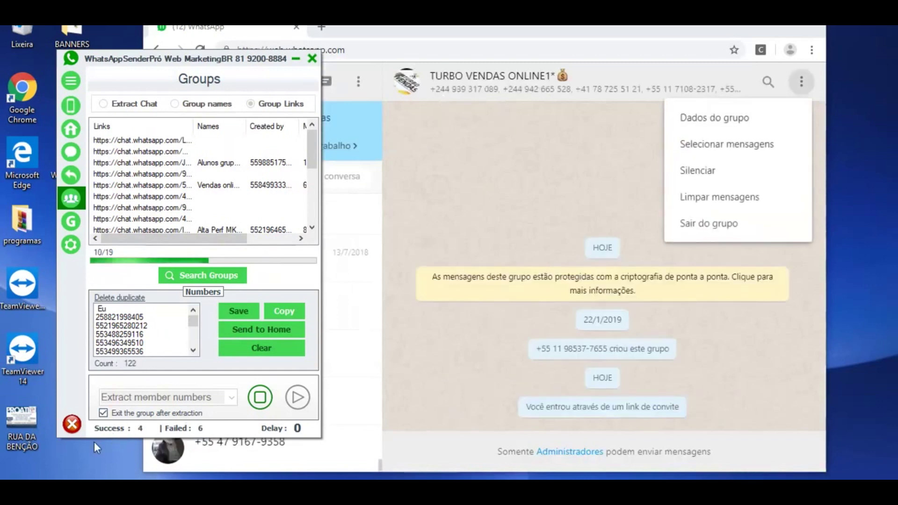
click(807, 224)
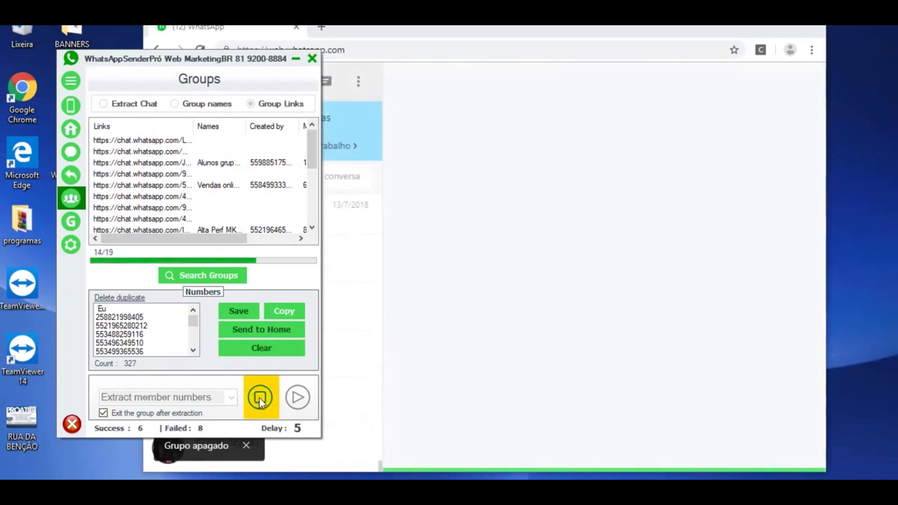
click(260, 397)
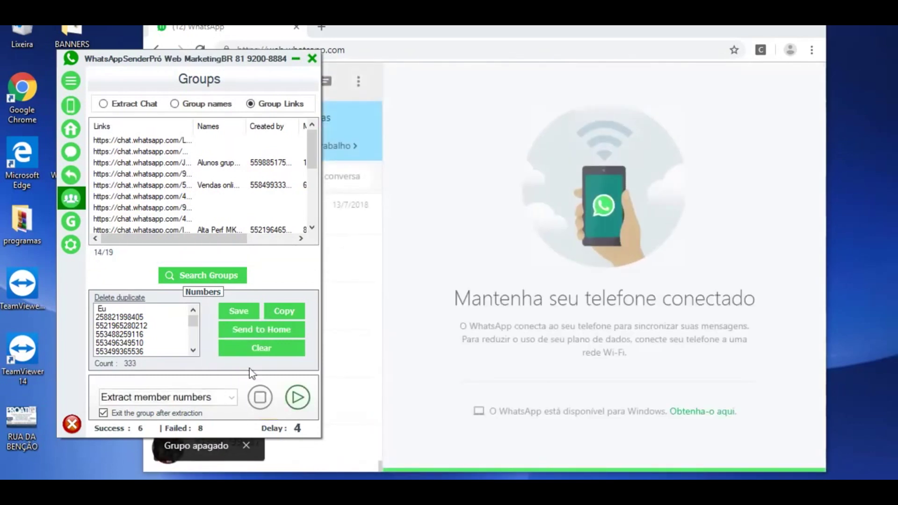
click(124, 300)
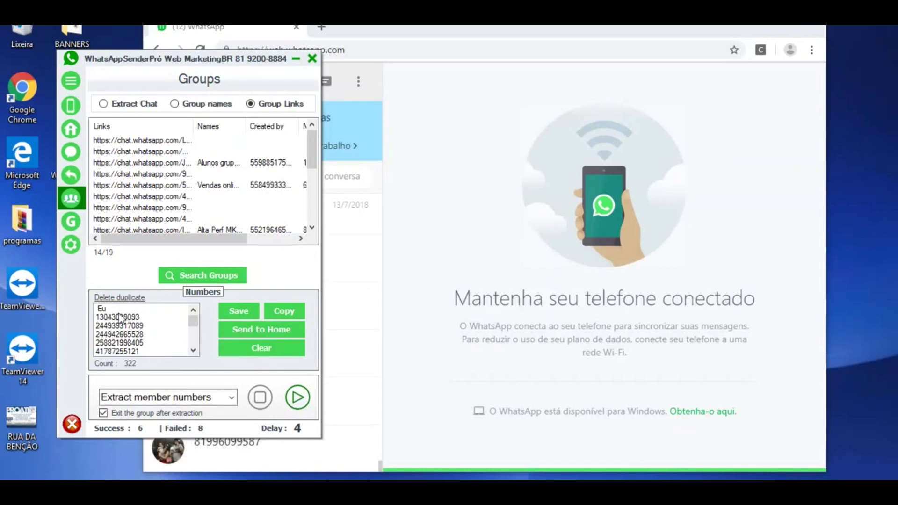
Step: Launch Notepad (Bloco de Notas) by searching 'blo' from the Start menu
click(285, 311)
key(super)
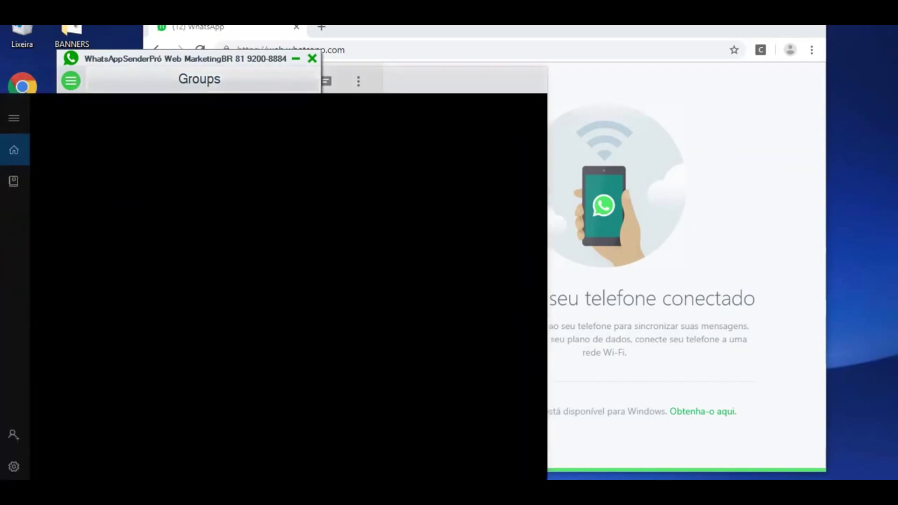
text(blo)
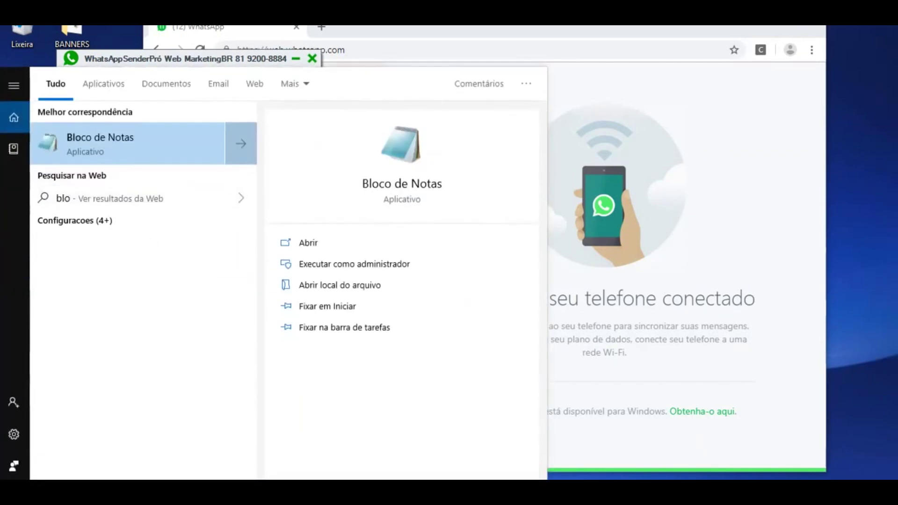
key(Return)
Step: Paste the extracted phone numbers into the blank document and select the 'Eu' header
right_click(294, 111)
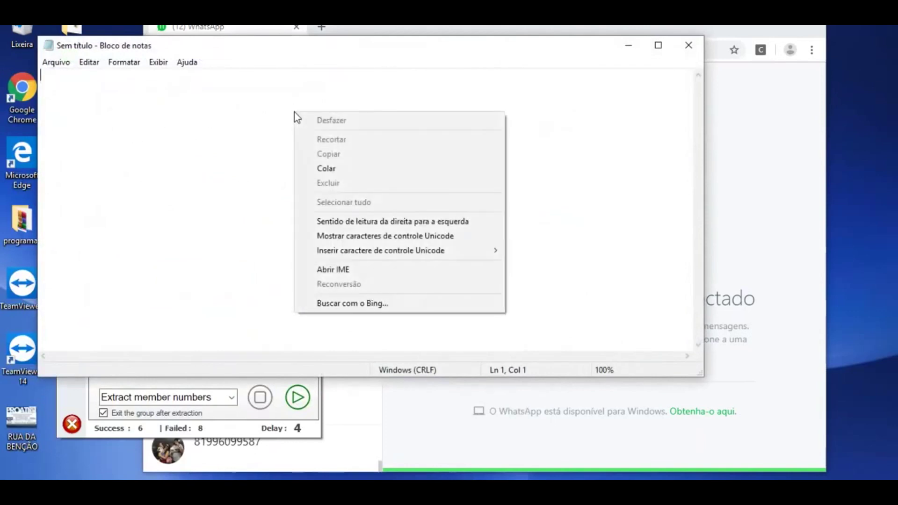
click(335, 171)
drag(697, 330, 675, 70)
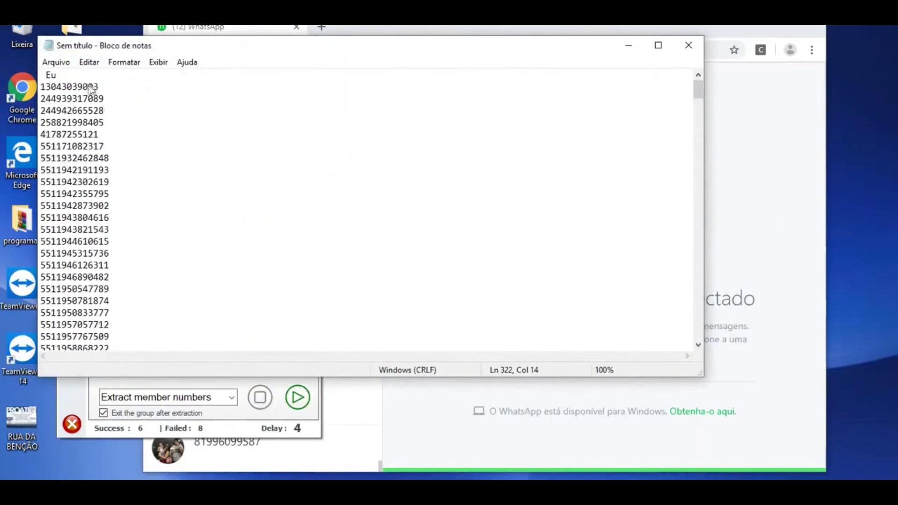
drag(66, 74, 45, 74)
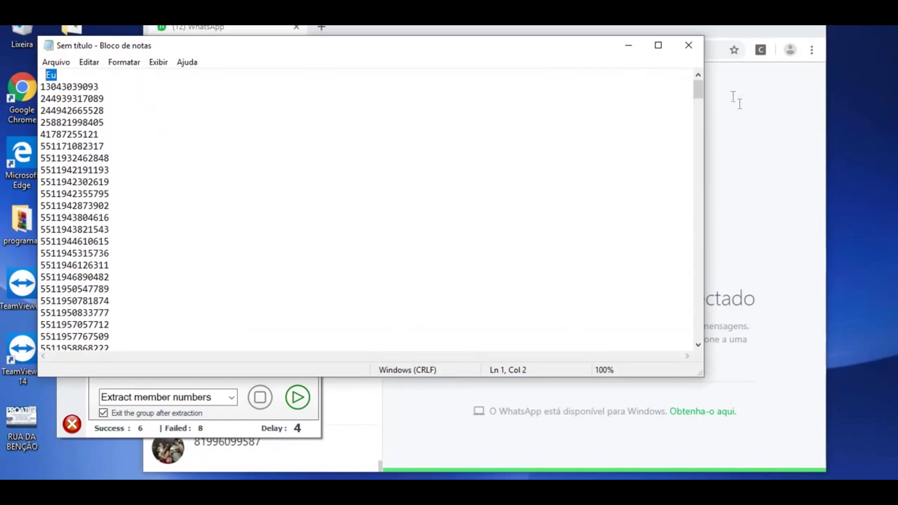
drag(692, 88, 672, 90)
Step: Replace all 'Eu' with nothing via Ctrl+H and delete the empty first line
click(319, 160)
key(ctrl+h)
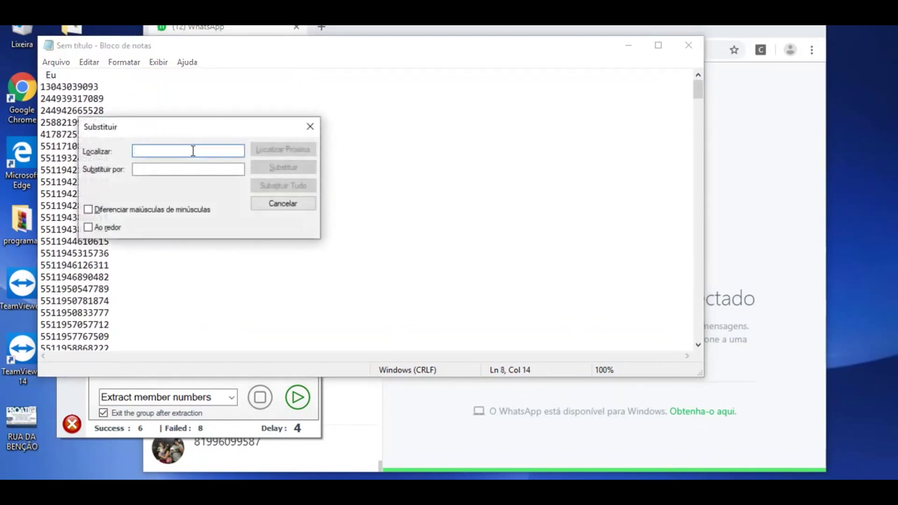
text(Eu)
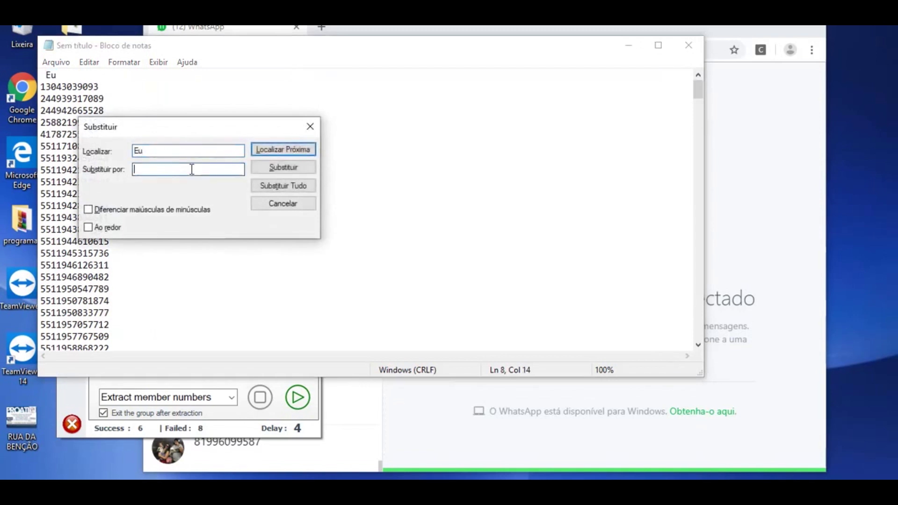
click(281, 187)
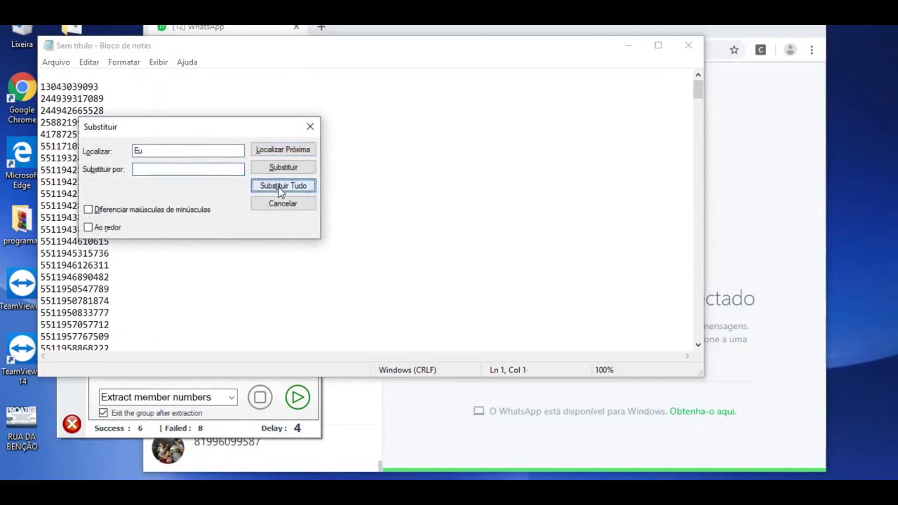
click(289, 207)
click(41, 93)
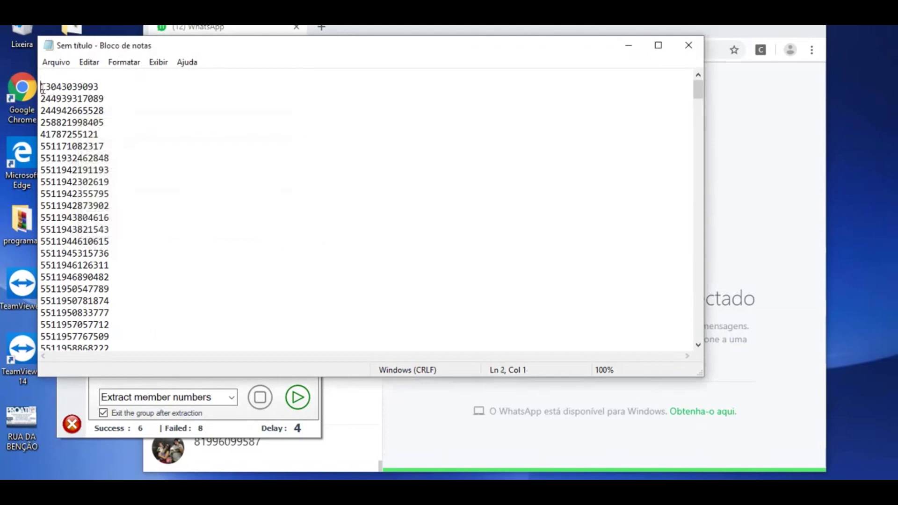
key(BackSpace)
key(BackSpace)
mouse_move(697, 87)
mouse_down()
mouse_move(676, 372)
mouse_move(698, 111)
mouse_move(682, 89)
mouse_up()
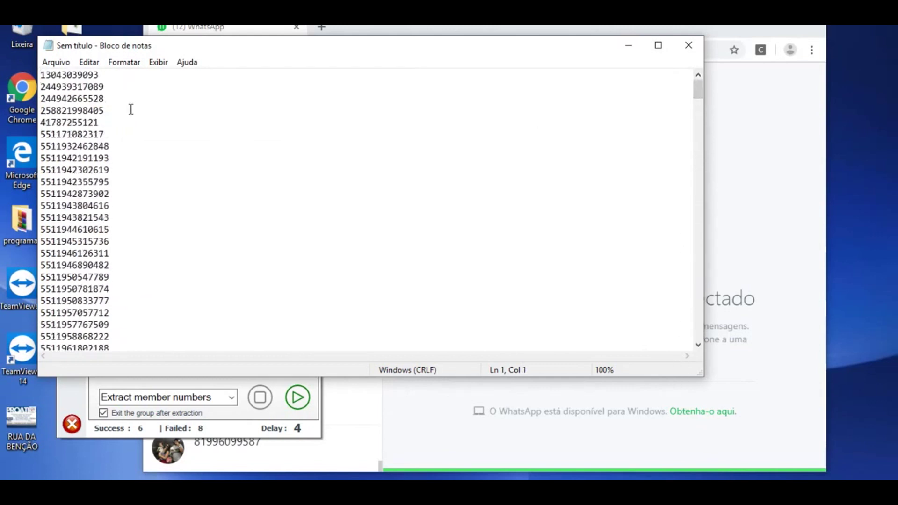
Step: Close Notepad and save the number list as 'vendas online' in Documents
click(688, 45)
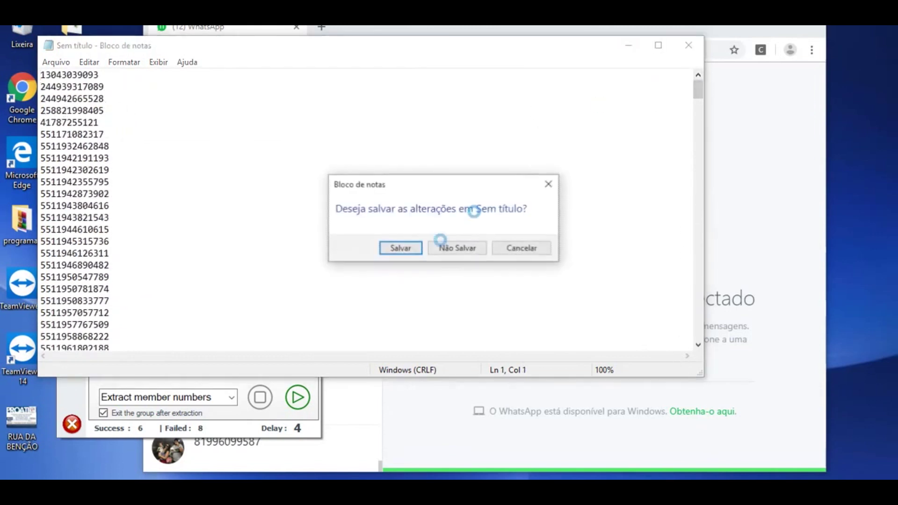
click(395, 253)
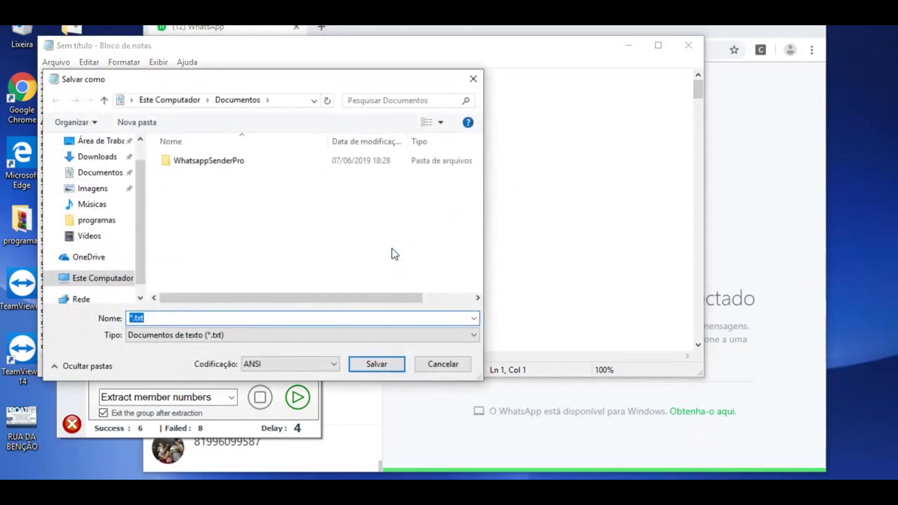
text(vendas online)
click(375, 367)
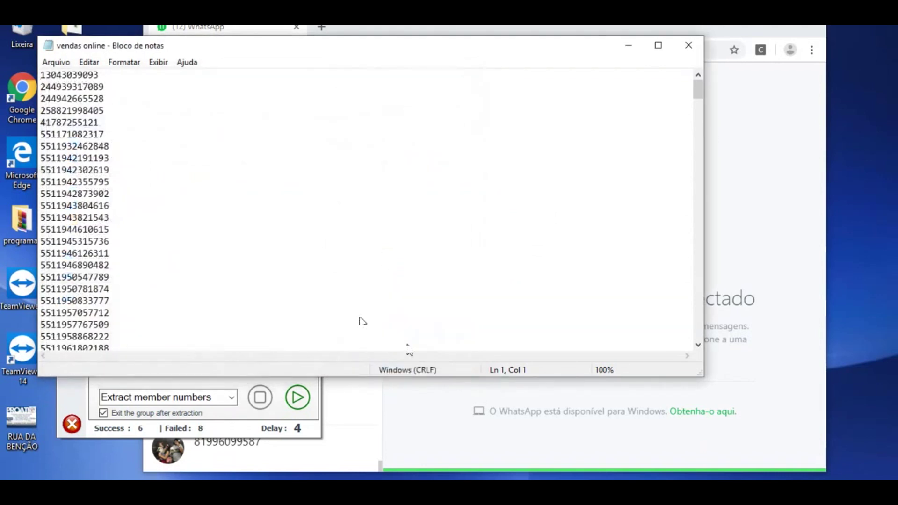
Step: Select all the numbers with Selecionar tudo and copy them with Copiar
right_click(160, 104)
click(205, 195)
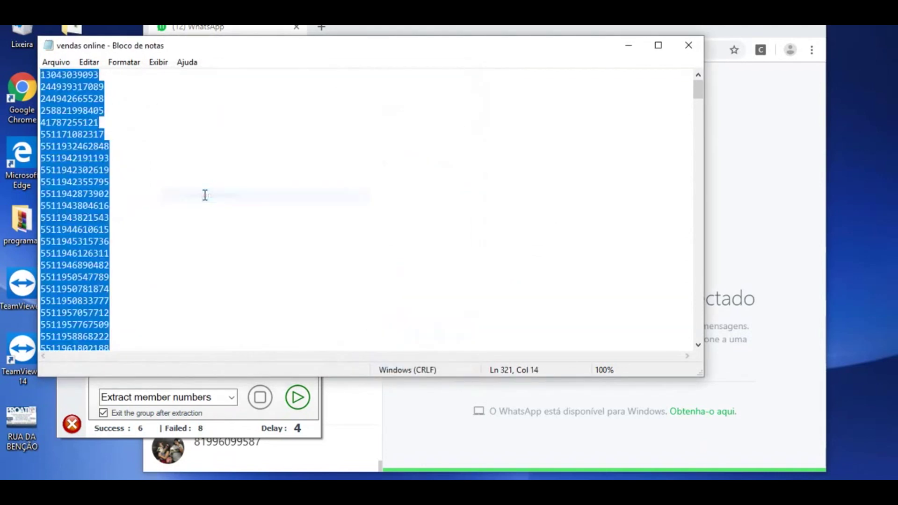
right_click(86, 141)
click(130, 182)
Step: Minimize Notepad and paste the 321 copied numbers into the Home sending list
click(629, 45)
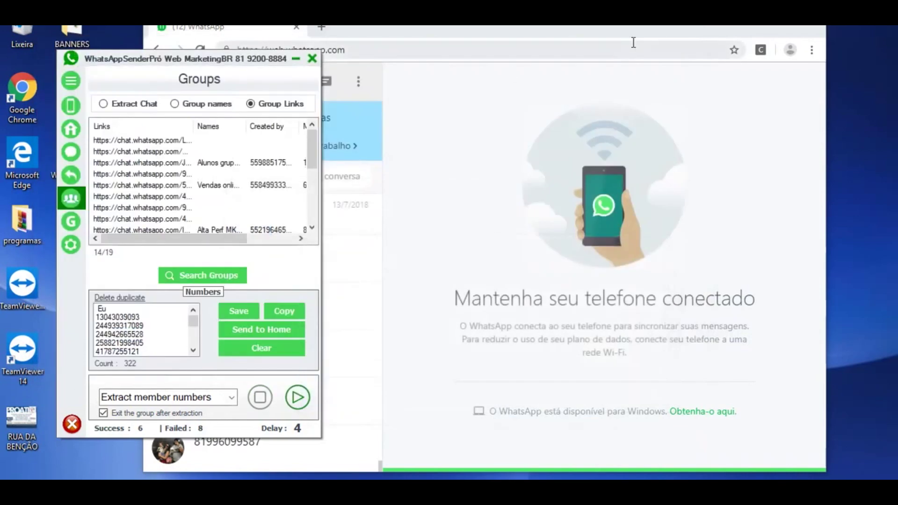
click(72, 129)
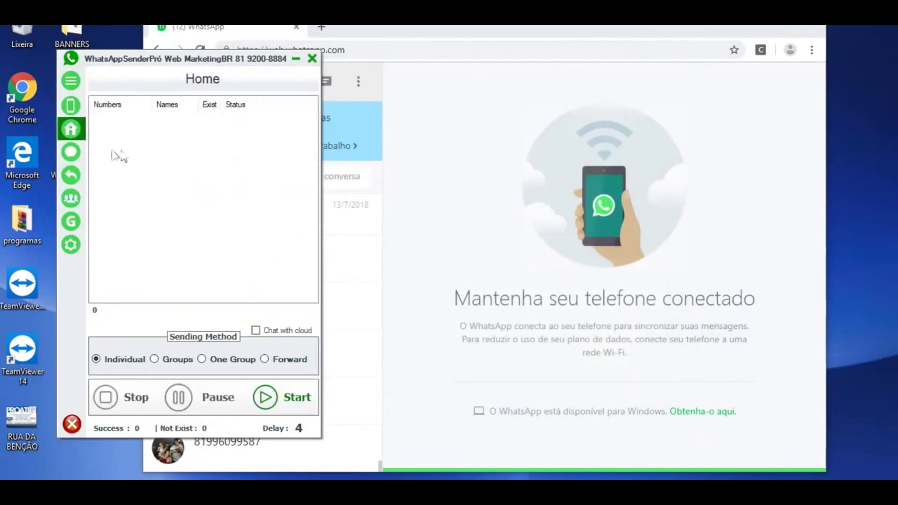
right_click(146, 132)
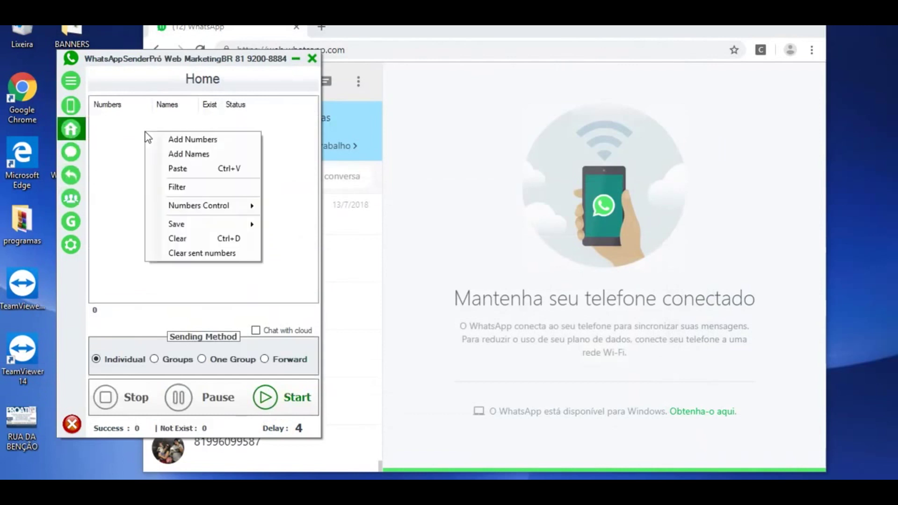
click(209, 169)
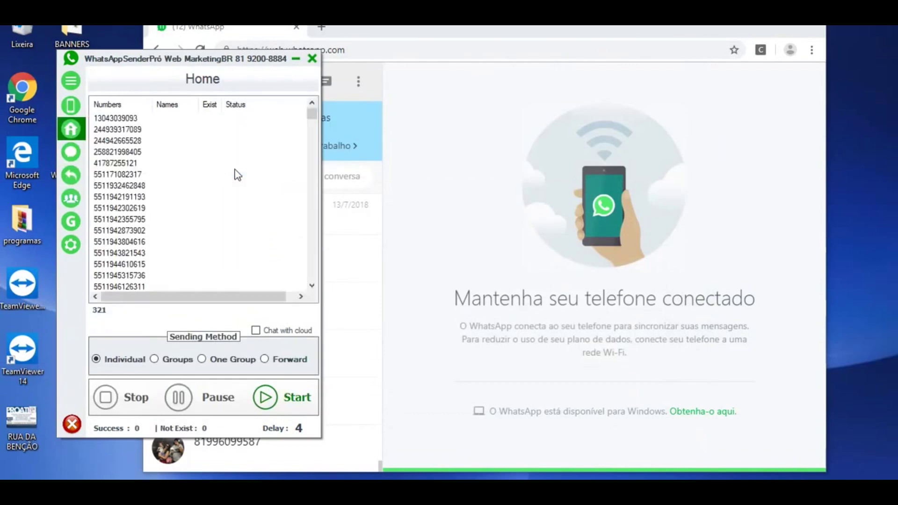
mouse_move(313, 116)
mouse_down()
mouse_move(308, 280)
mouse_move(309, 108)
mouse_up()
Step: Clear the Home numbers list, confirming with Sim, and return to the Groups page
right_click(172, 142)
click(210, 250)
click(181, 276)
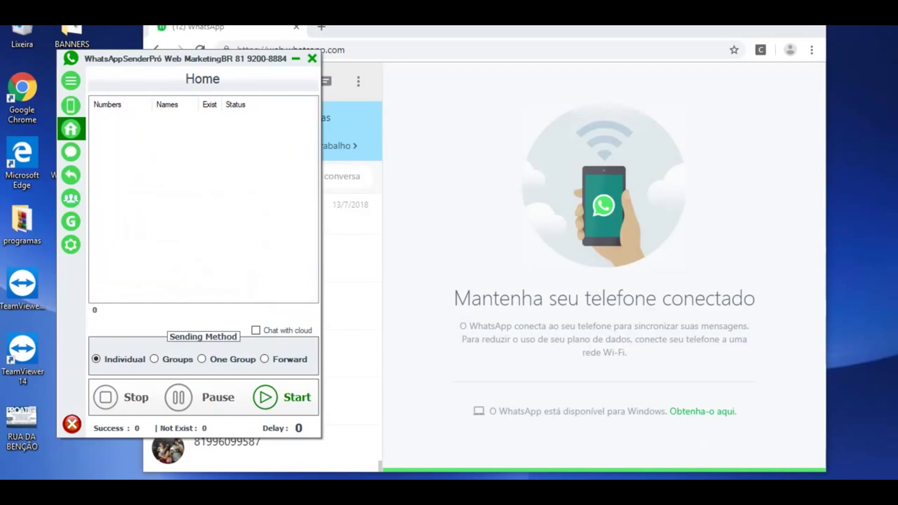
click(71, 198)
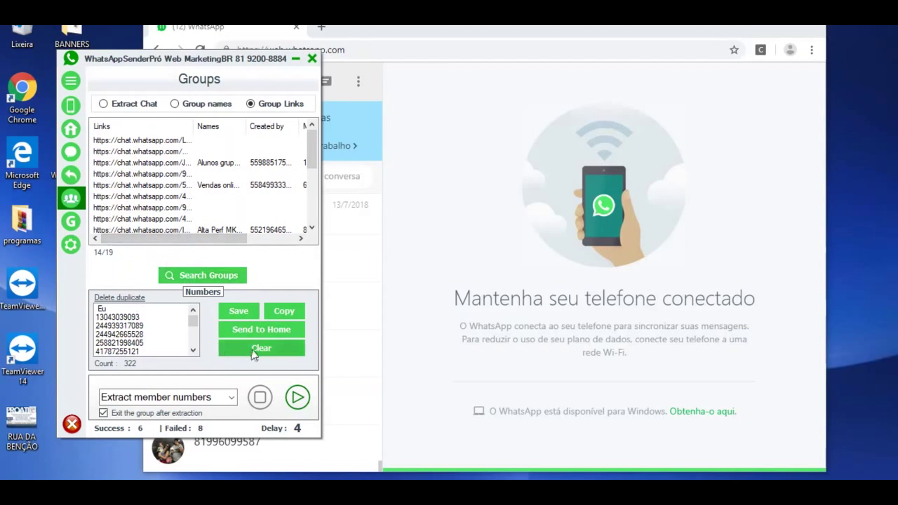
Step: Empty the numbers list, choose Send in groups, start it, and dismiss the 'Add your message first' alert
click(269, 354)
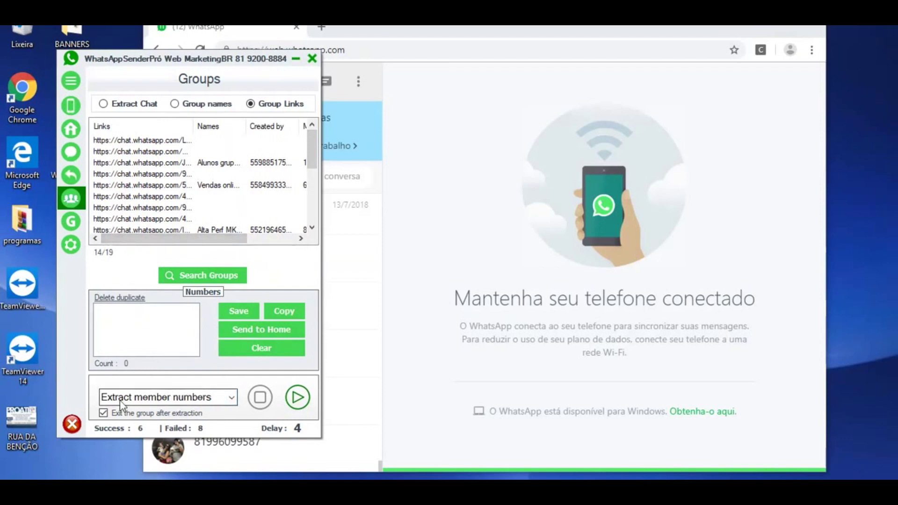
click(231, 398)
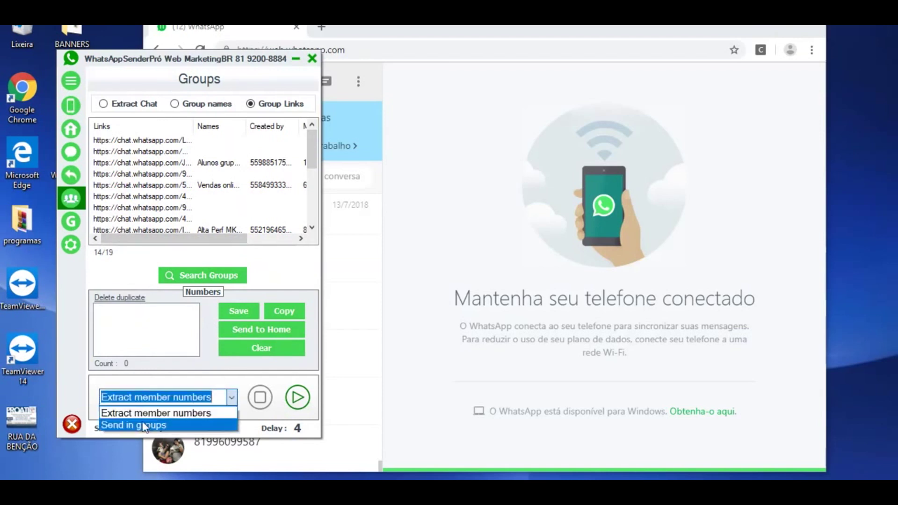
click(168, 426)
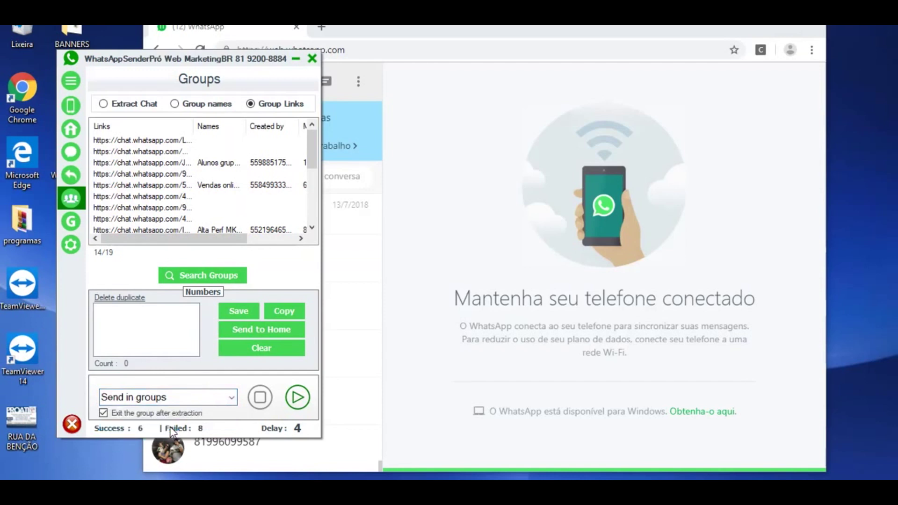
click(300, 397)
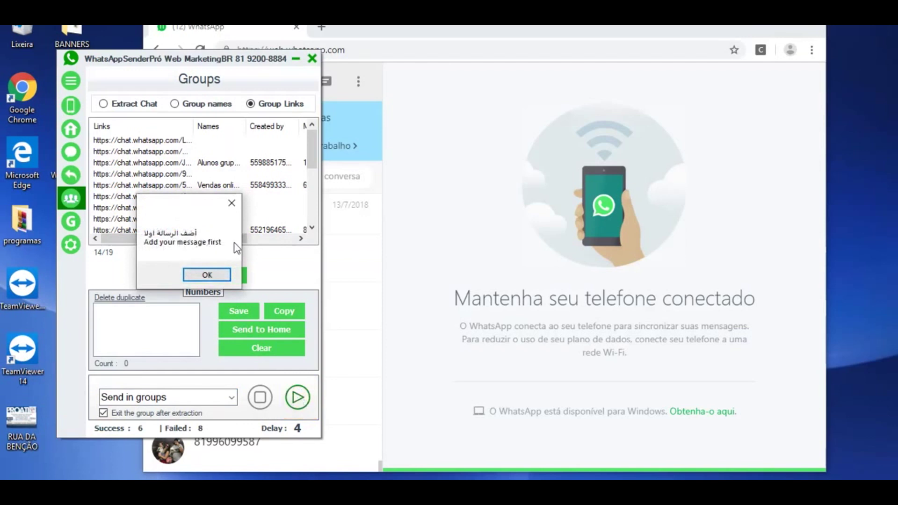
click(206, 275)
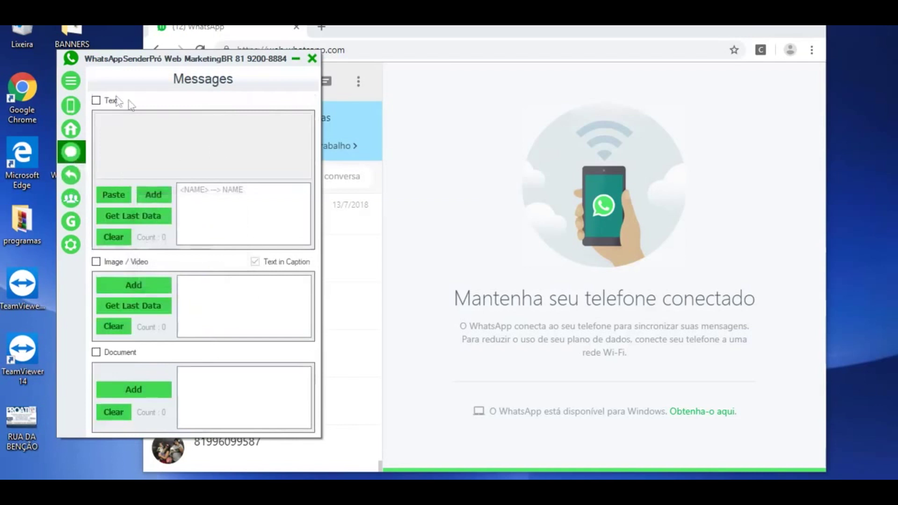
Step: Add the FAÇA VENDAS HOJE MESMO sales text, copied from Notepad, as a text message
click(96, 101)
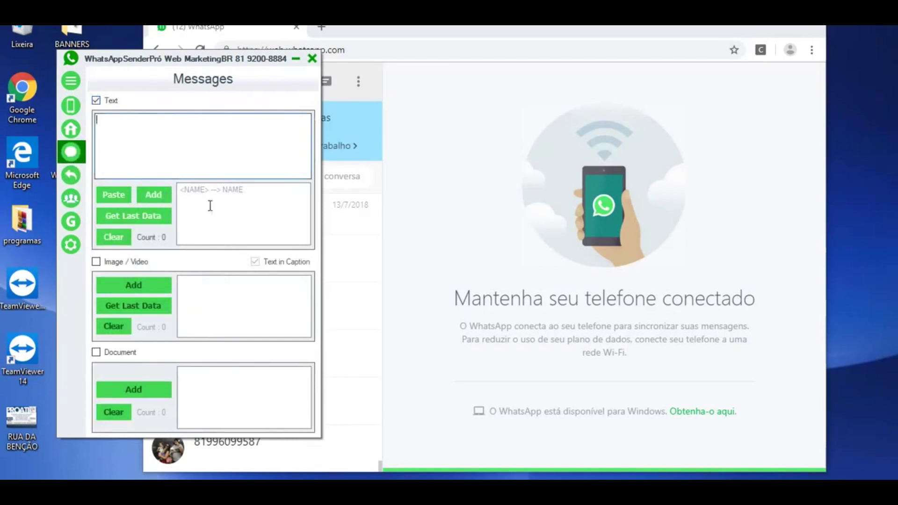
mouse_move(616, 491)
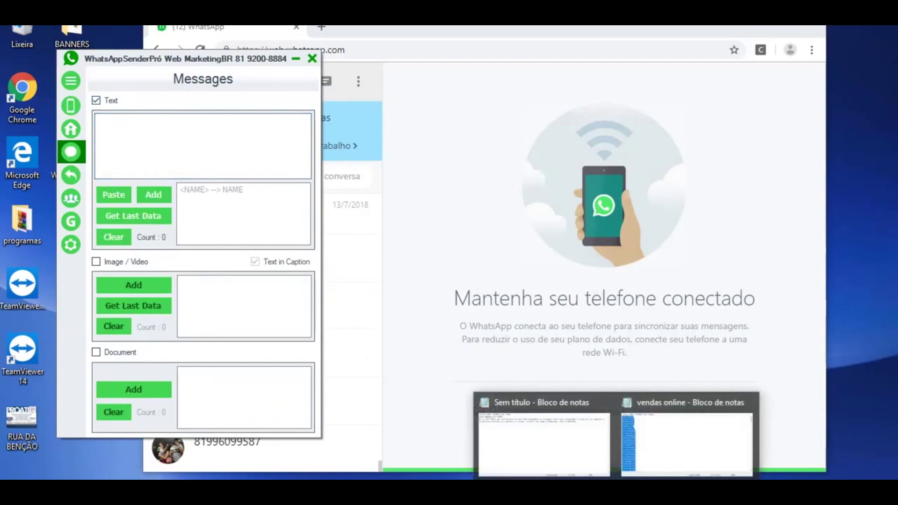
click(533, 457)
drag(552, 120, 58, 93)
right_click(83, 93)
click(119, 135)
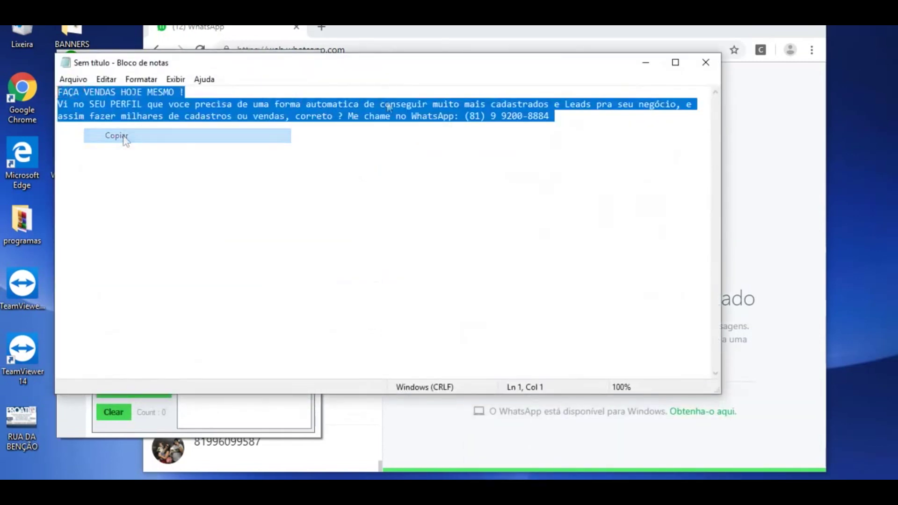
click(646, 63)
right_click(131, 119)
click(121, 120)
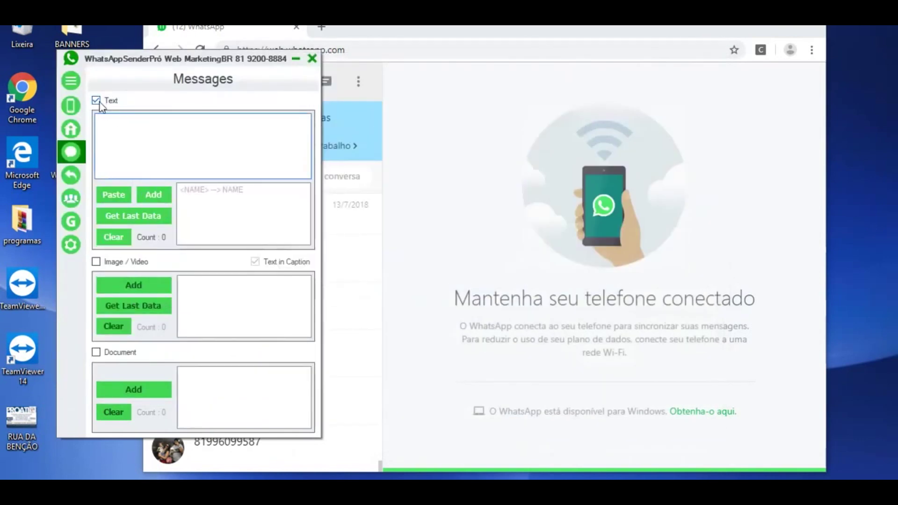
right_click(125, 126)
click(157, 181)
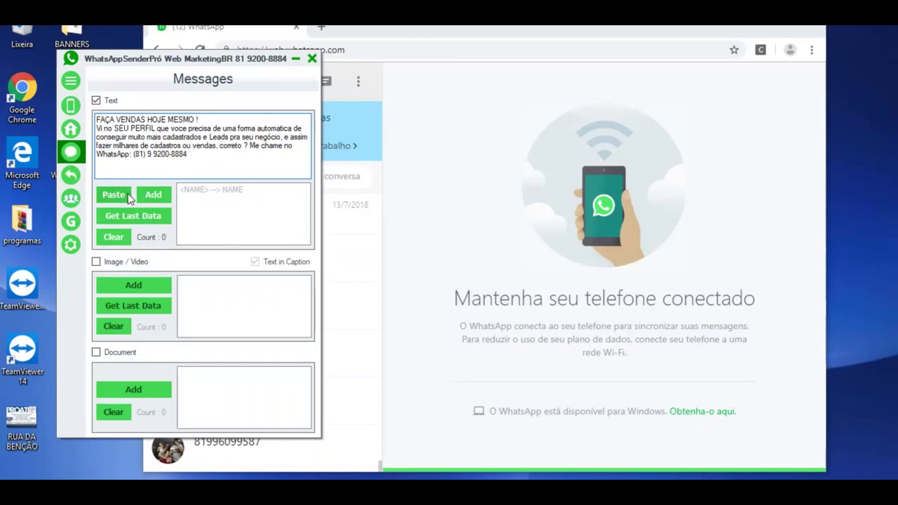
click(156, 200)
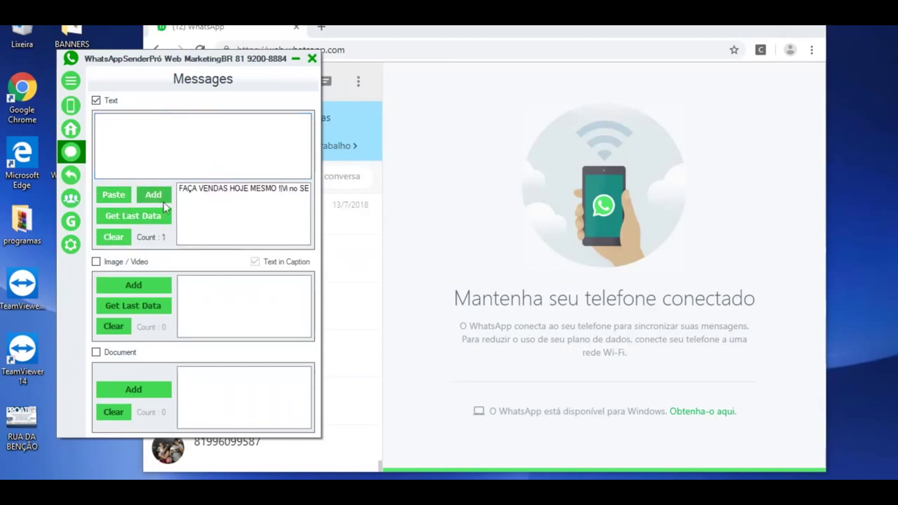
Step: Attach the BANNER WHATSAPP SENDER PRÓ NOVO image from Desktop's BANNERS folder, then return to Groups
click(96, 263)
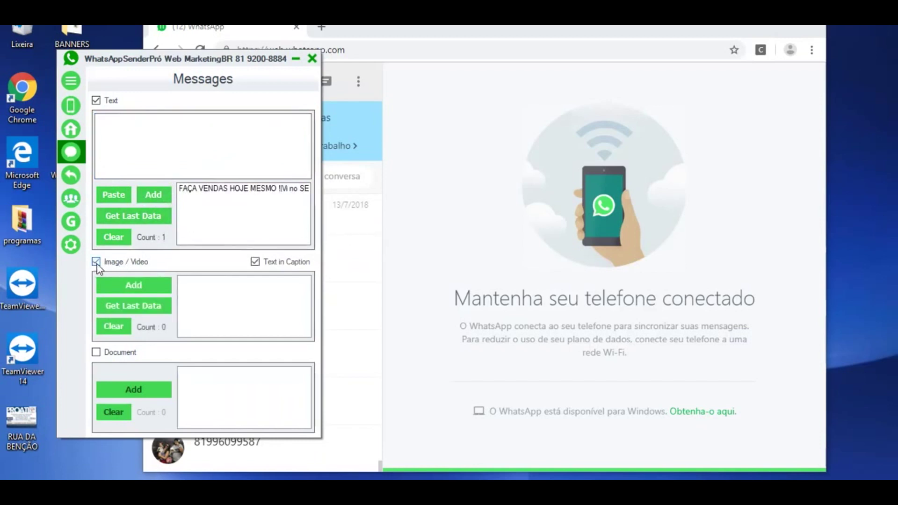
click(145, 286)
click(115, 148)
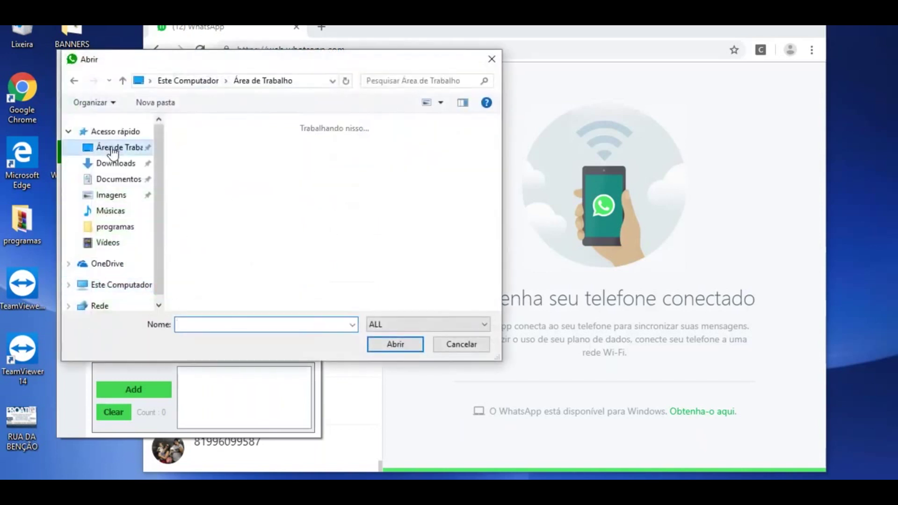
double_click(223, 162)
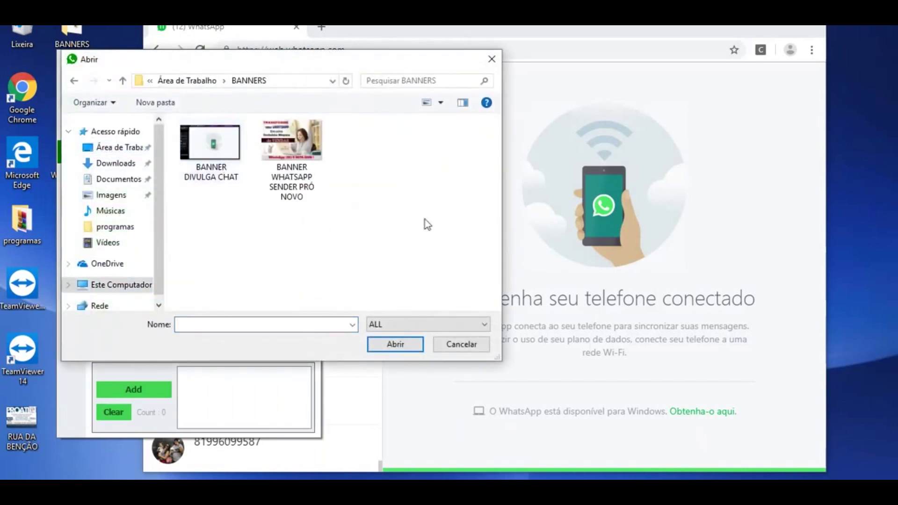
click(305, 147)
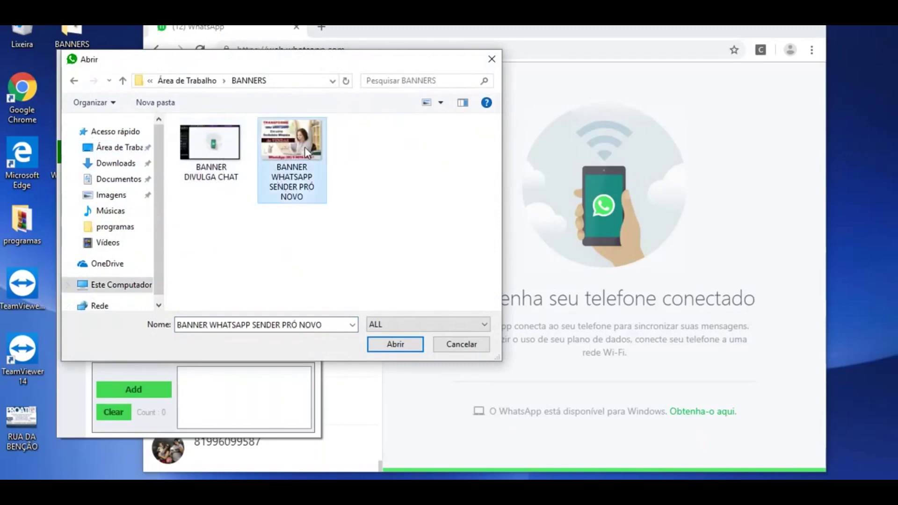
click(393, 345)
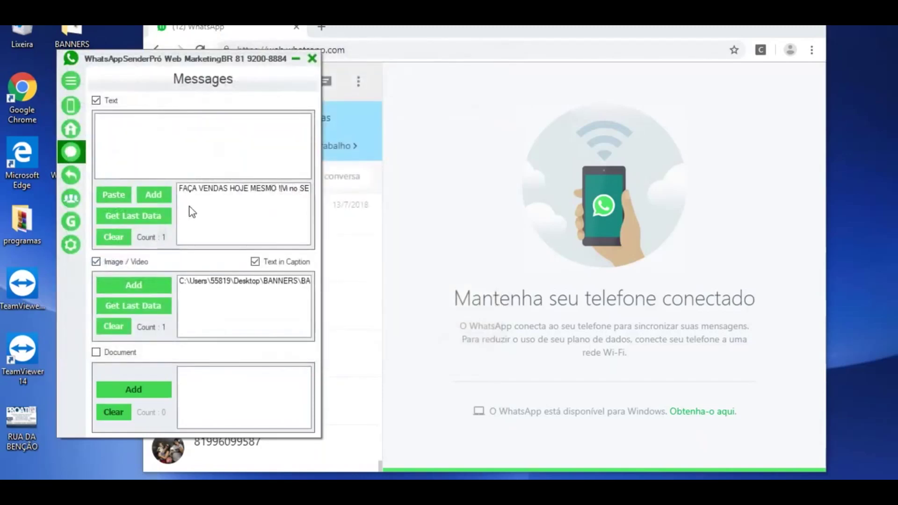
click(71, 200)
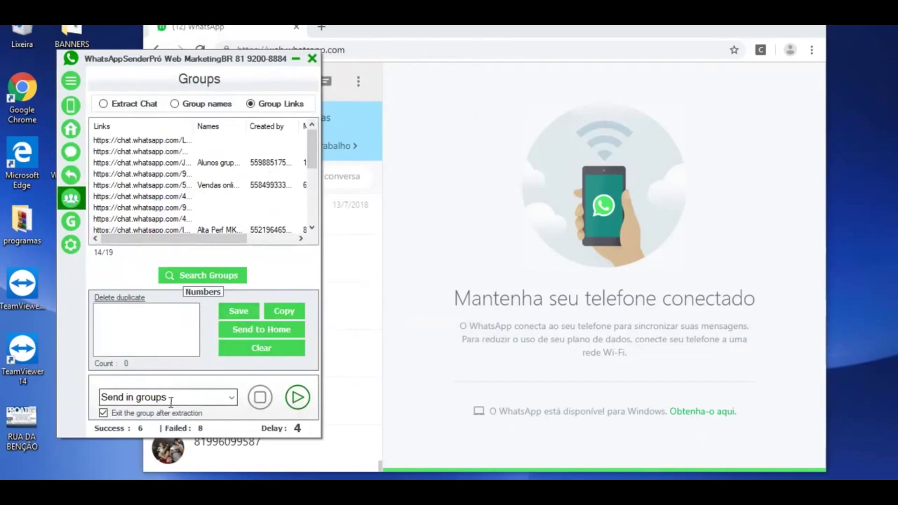
Step: Send the message to the groups (7 successes, 12 failures), then clear the numbers and group links lists
click(298, 398)
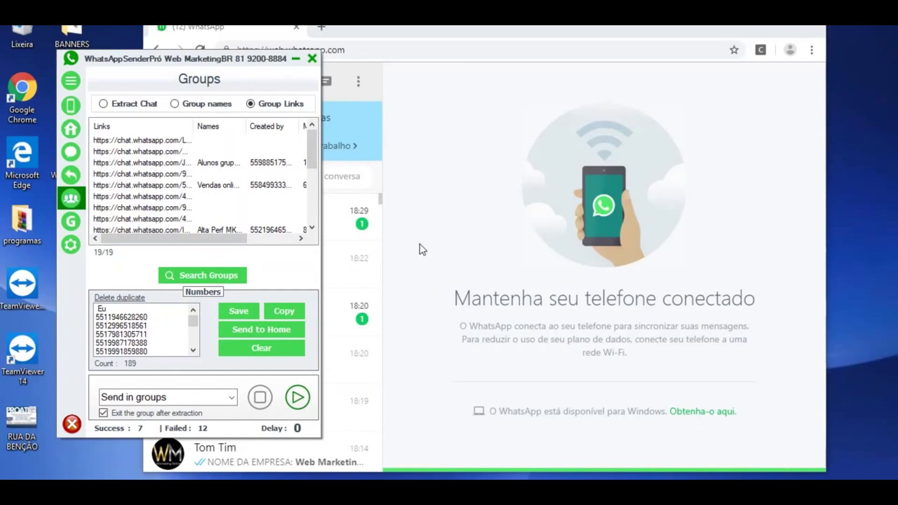
click(260, 348)
right_click(181, 149)
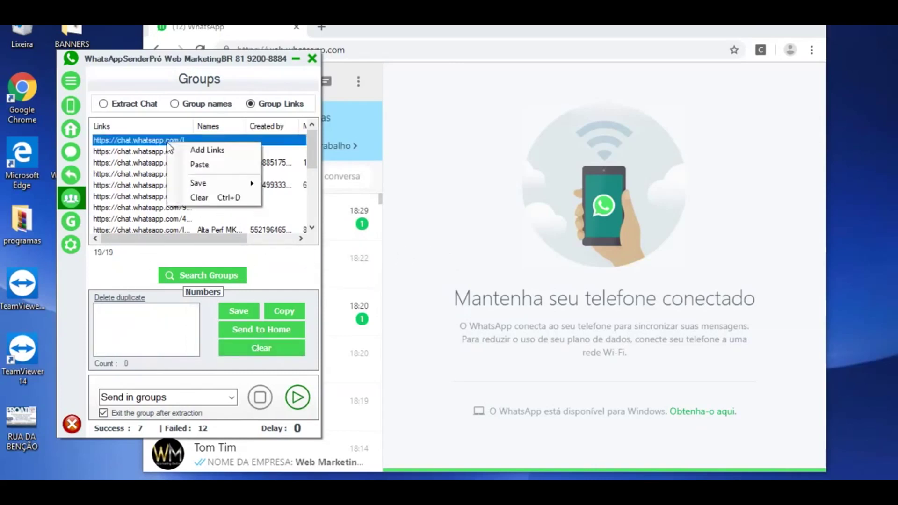
click(204, 197)
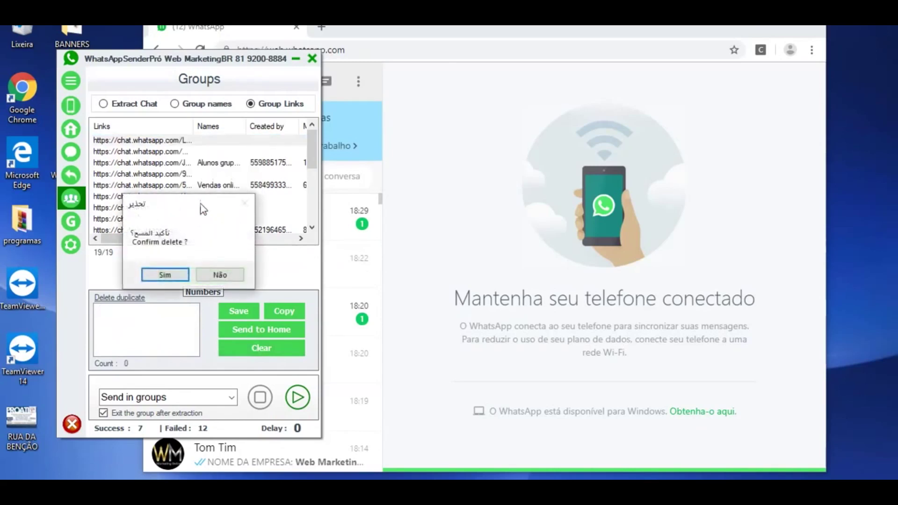
click(165, 275)
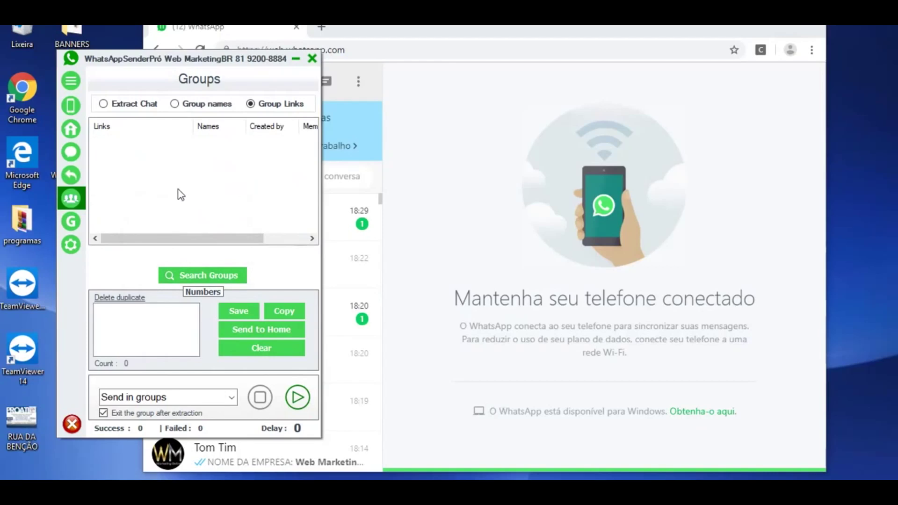
Step: Turn on Enable Auto Reply and bring up the Add Reply form
click(71, 176)
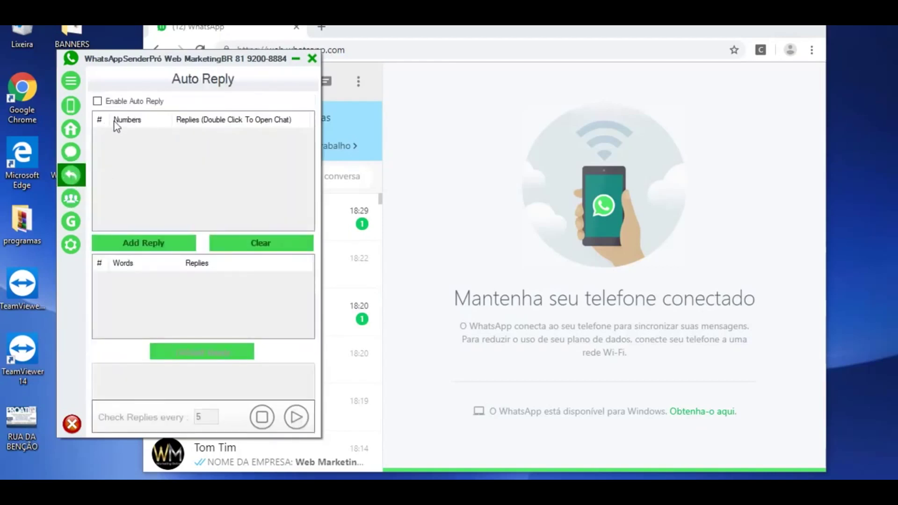
click(97, 102)
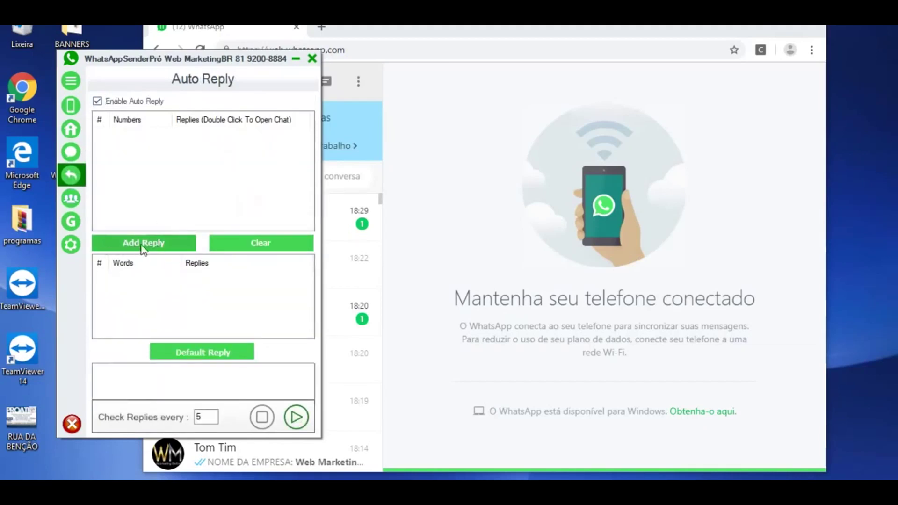
click(155, 244)
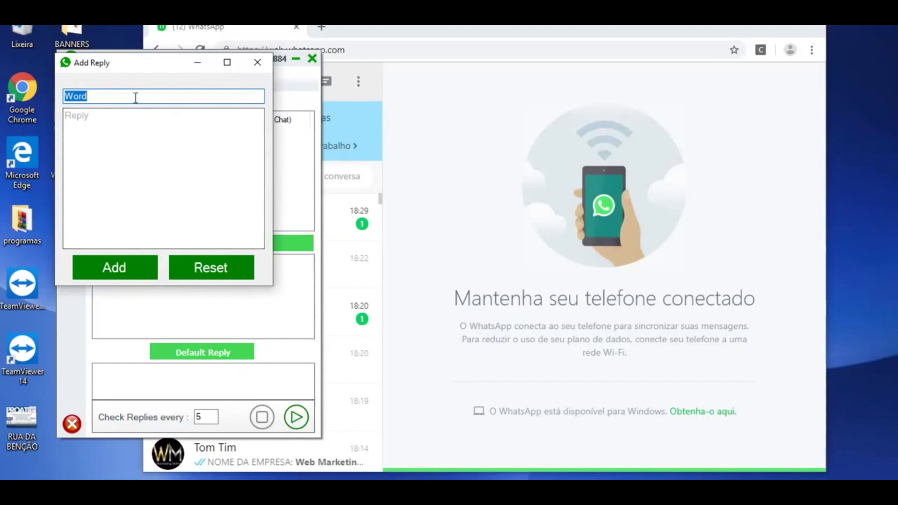
Step: Try a test keyword reply, discard the form unsaved, and reopen a fresh Add Reply form
key(BackSpace)
click(126, 131)
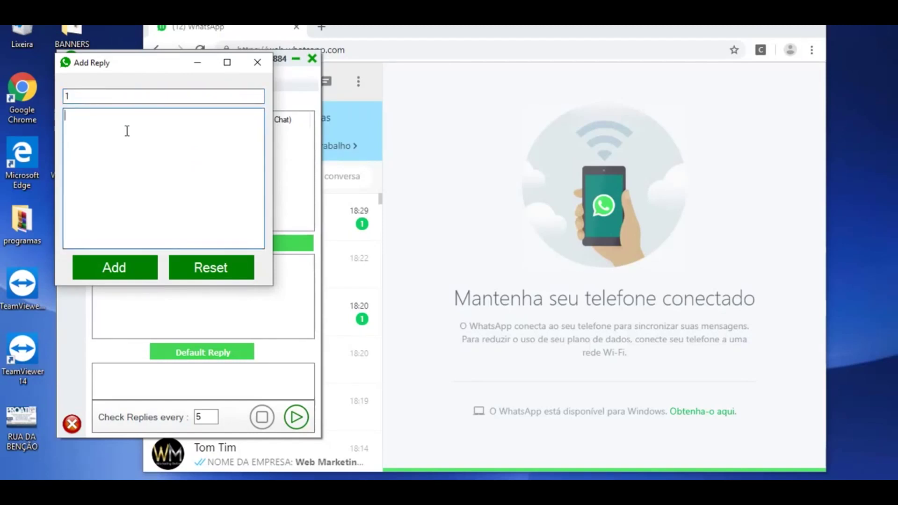
text(1'e21e)
key(BackSpace)
key(BackSpace)
key(BackSpace)
key(BackSpace)
key(BackSpace)
click(258, 62)
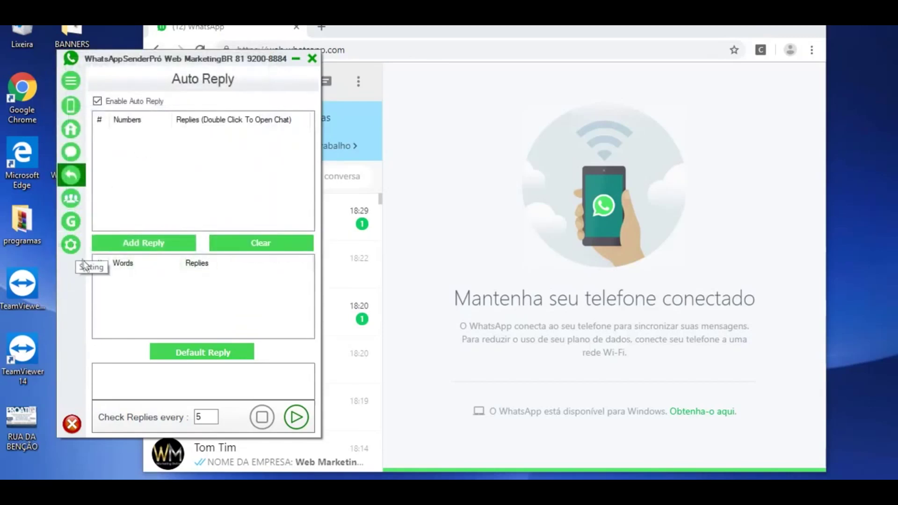
click(148, 246)
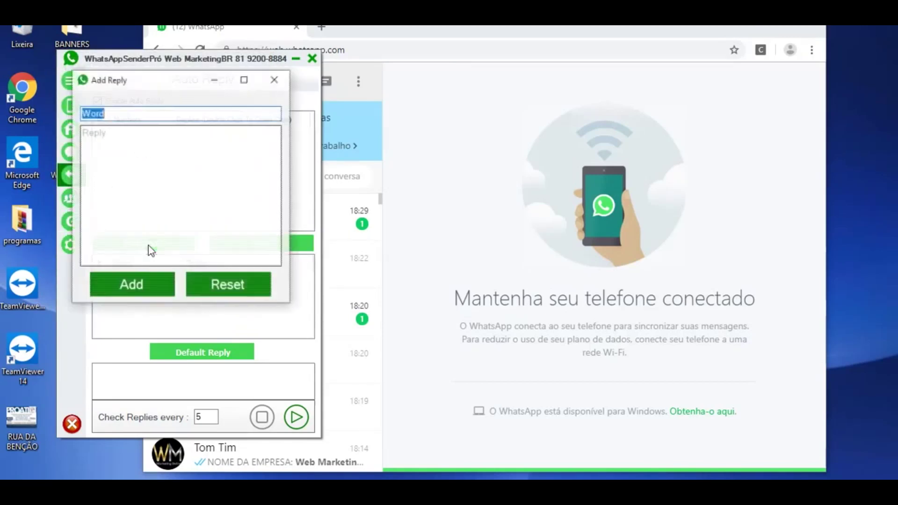